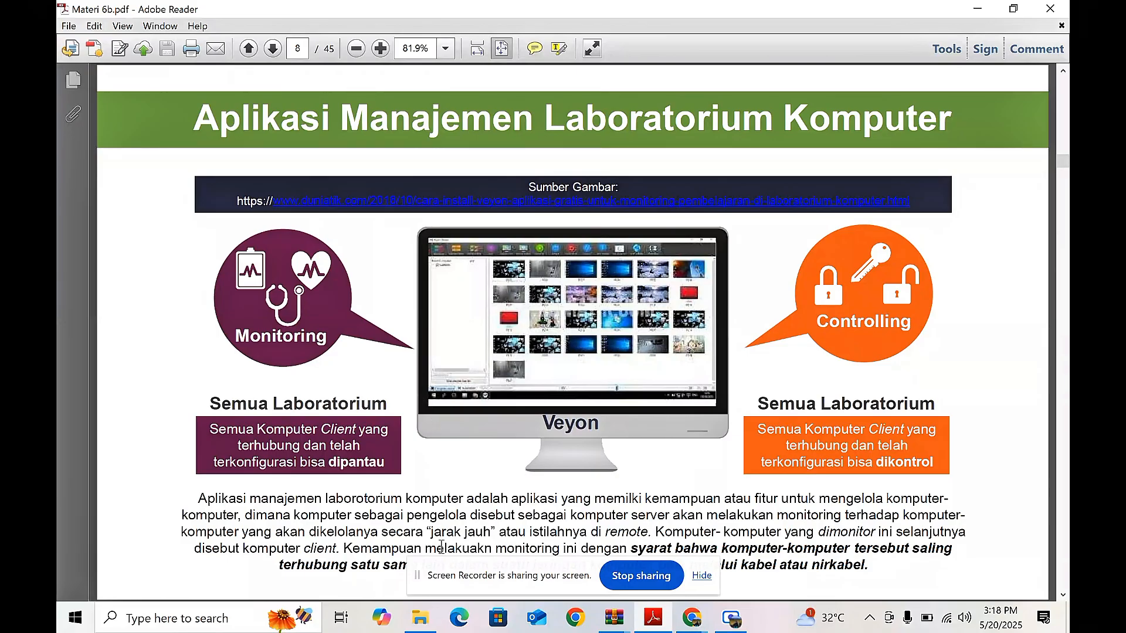
Step: Switch to File Explorer and open the properties of This PC to check the device specifications and system type
mouse_move(425, 630)
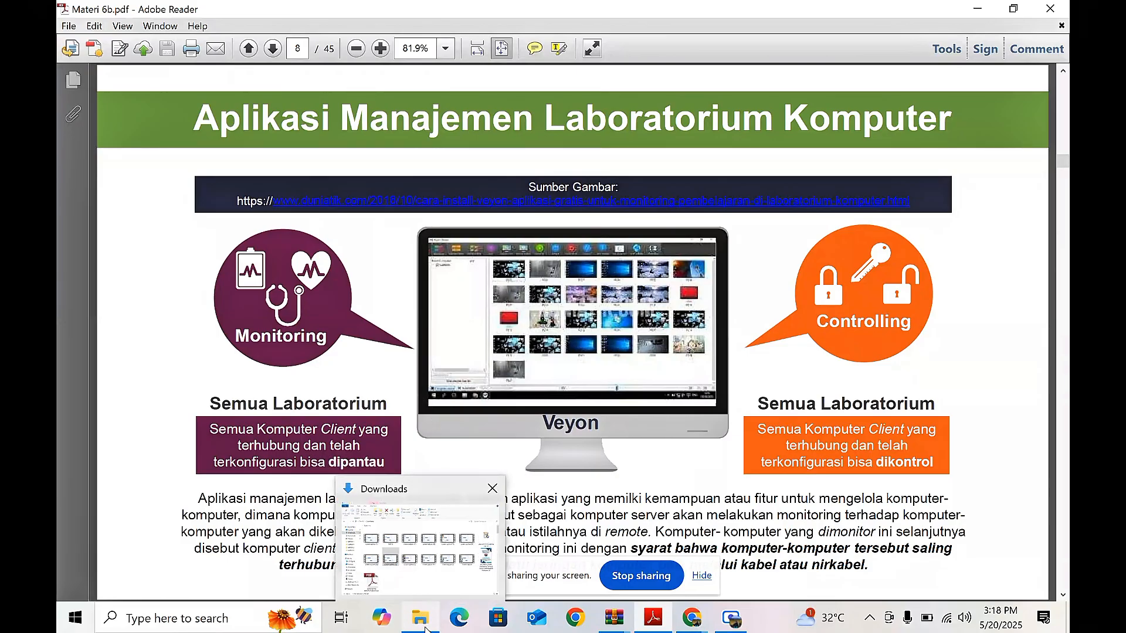
left_click(421, 548)
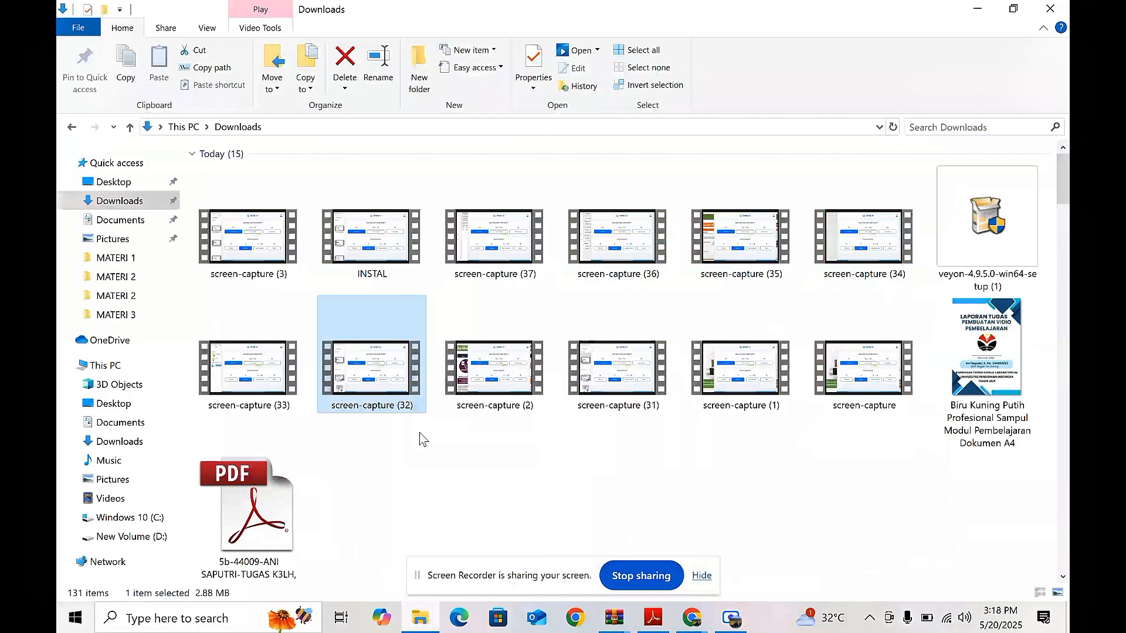
left_click(106, 365)
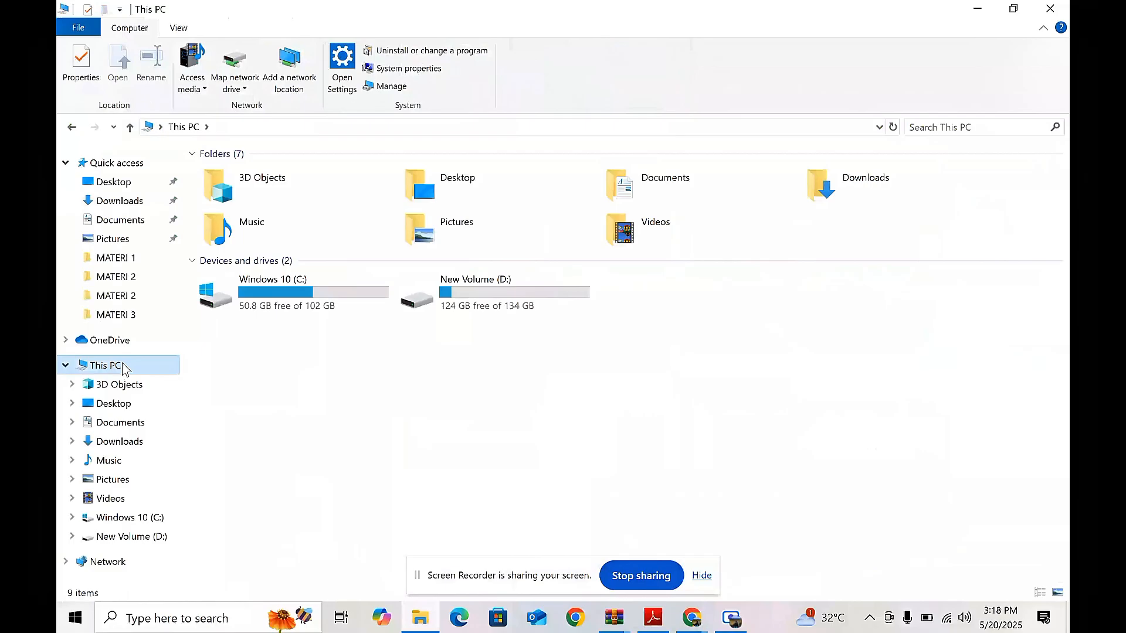
right_click(122, 368)
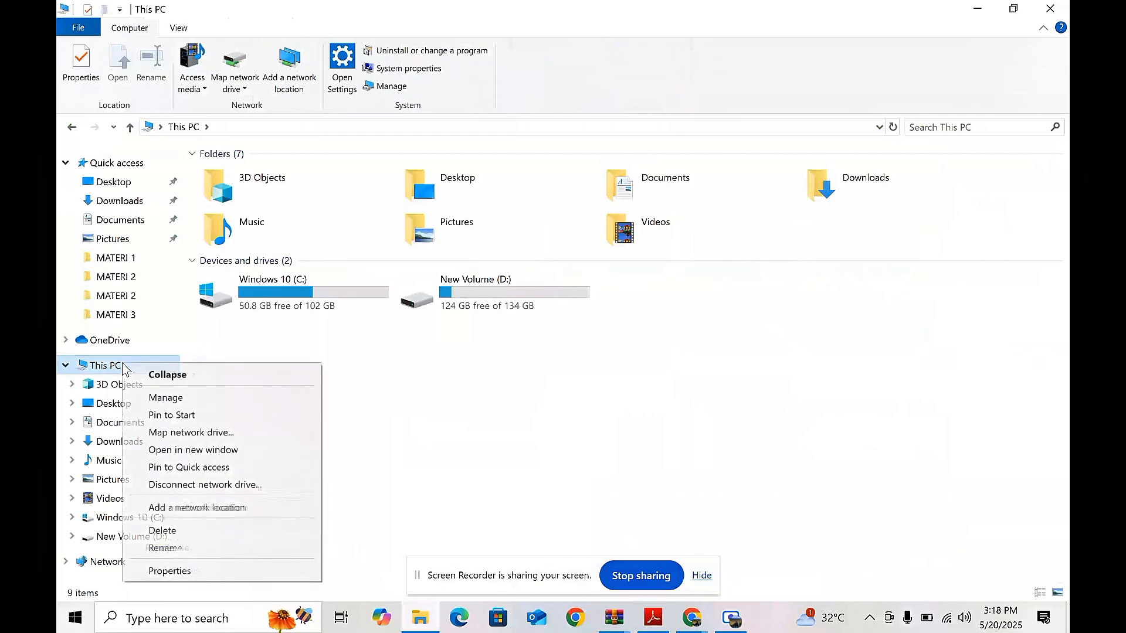
left_click(169, 571)
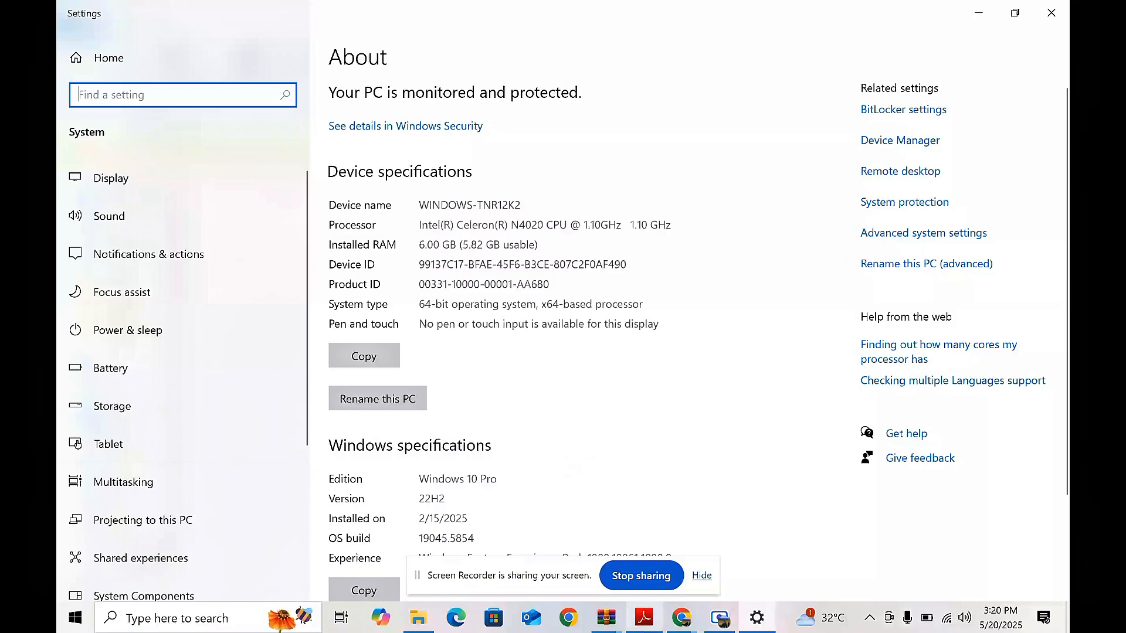
mouse_move(682, 623)
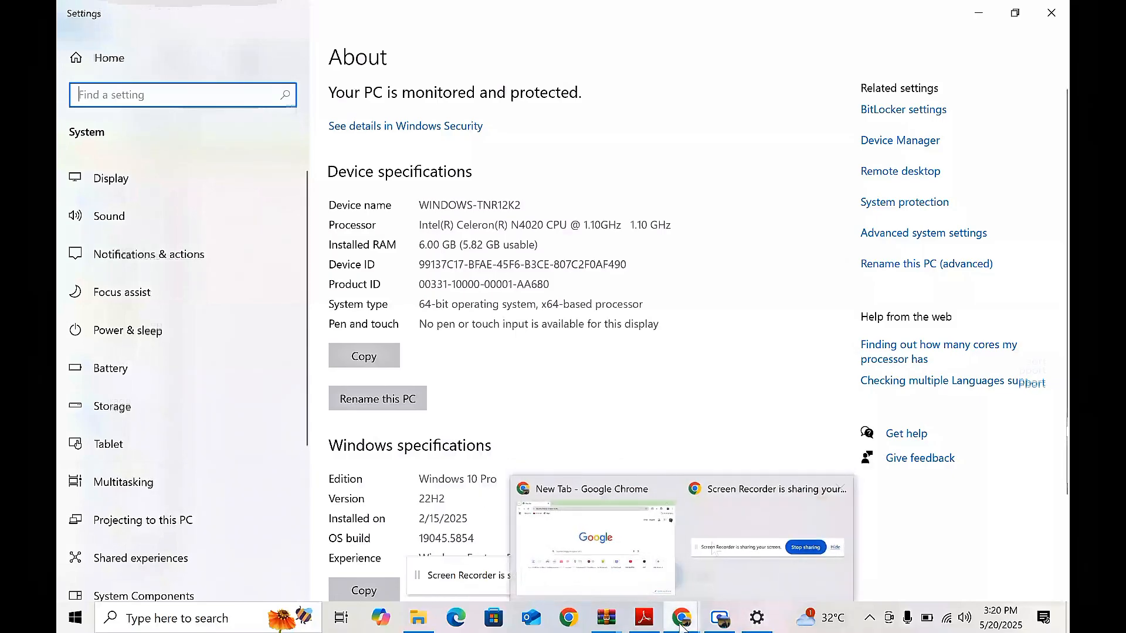
left_click(614, 532)
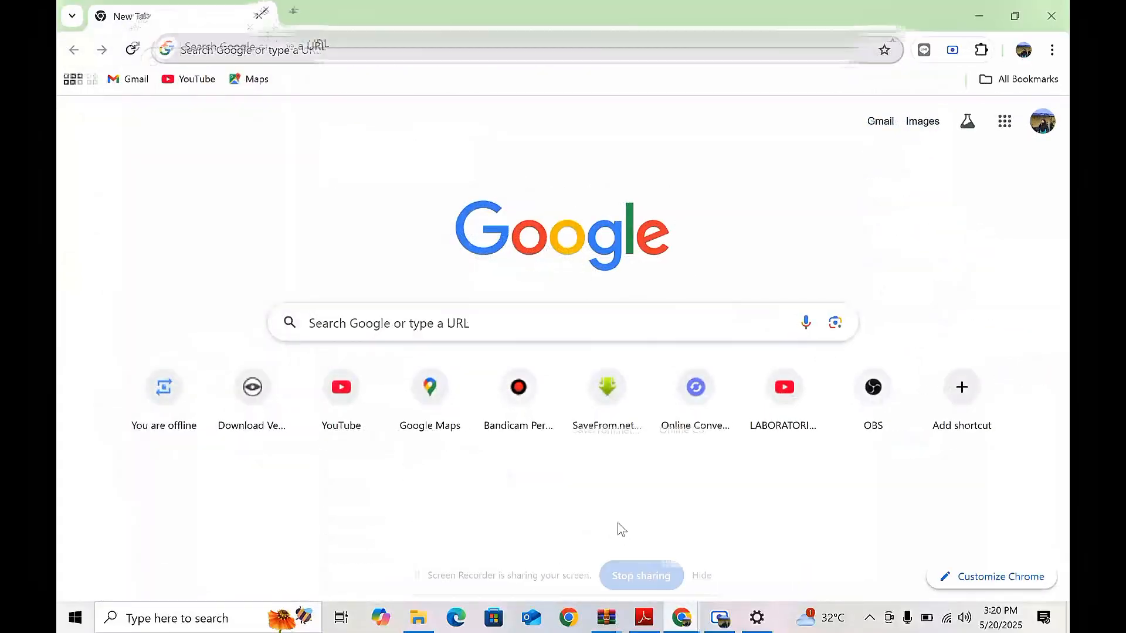
left_click(419, 619)
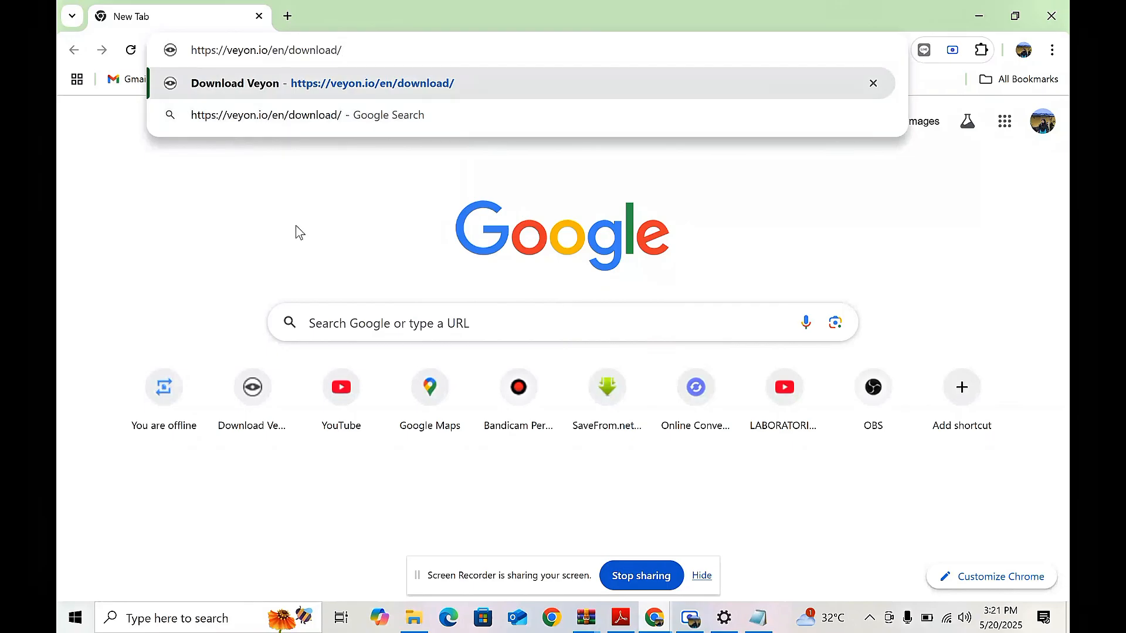
key("Return")
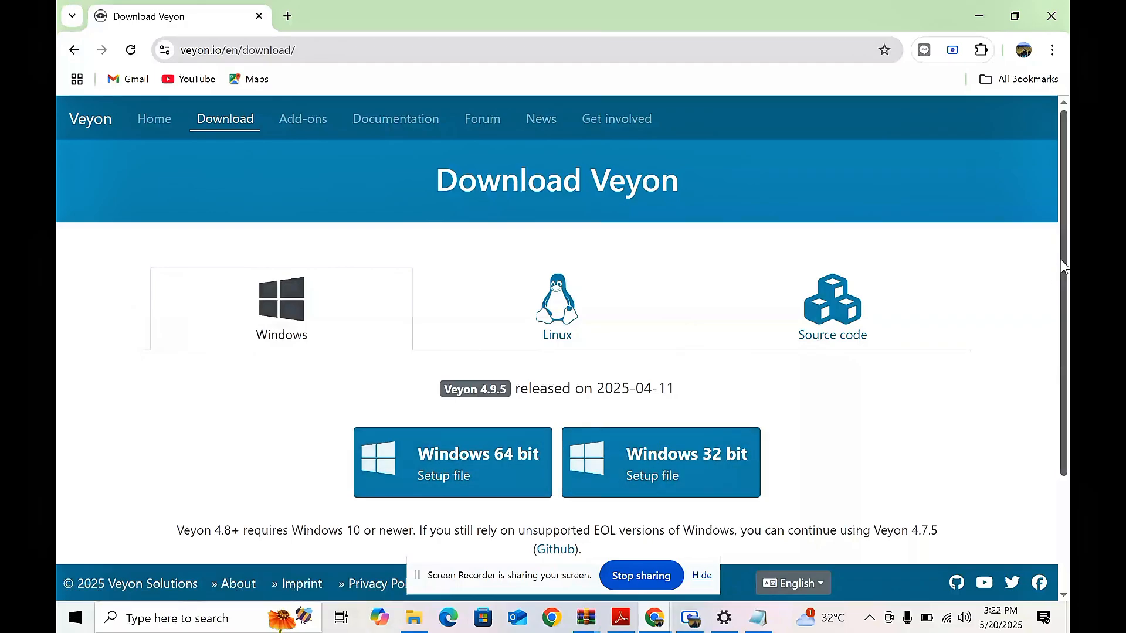
scroll(1064, 267, "down", 3)
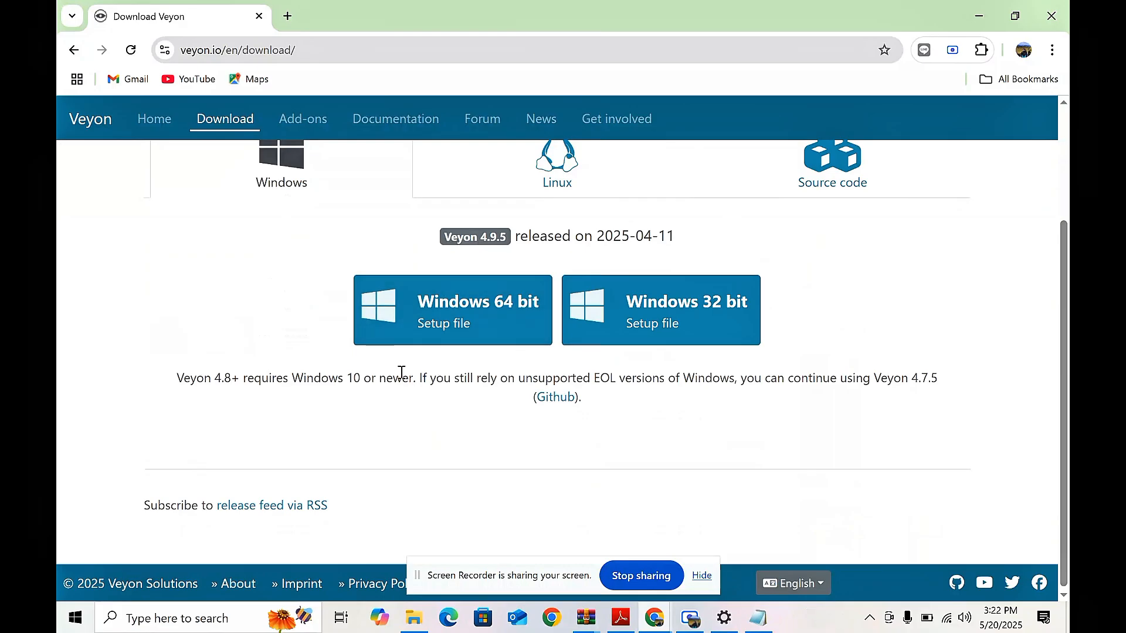
left_click(446, 324)
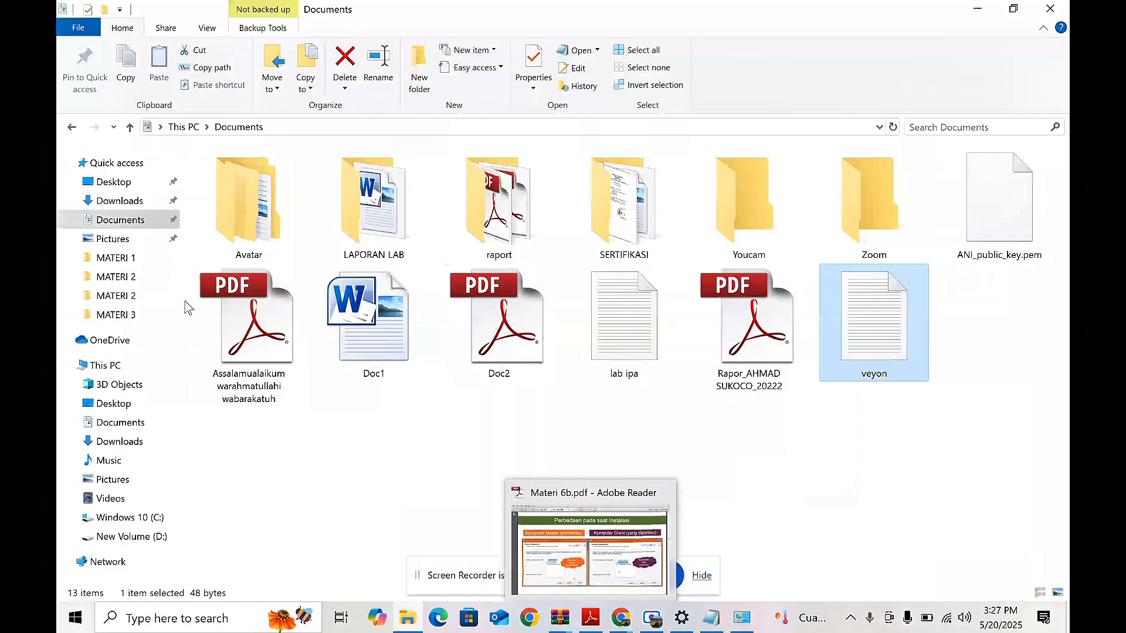
Step: Run the veyon-4.9.5.0-win64-setup (2) installer from the Downloads folder and allow it past the SmartScreen warning
left_click(116, 205)
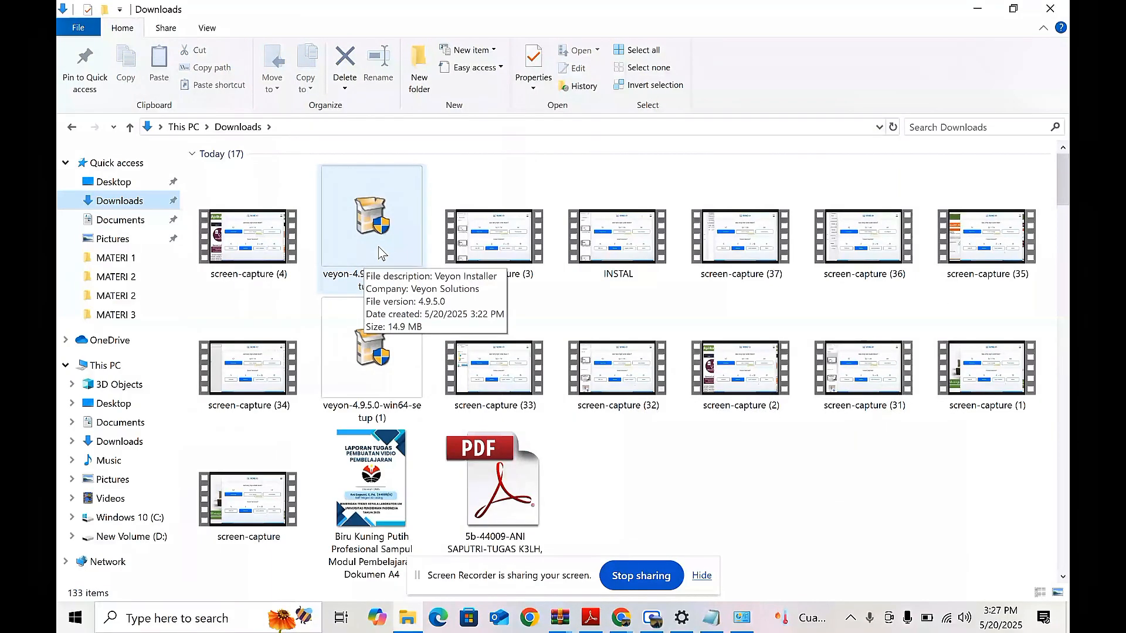
left_click(372, 253)
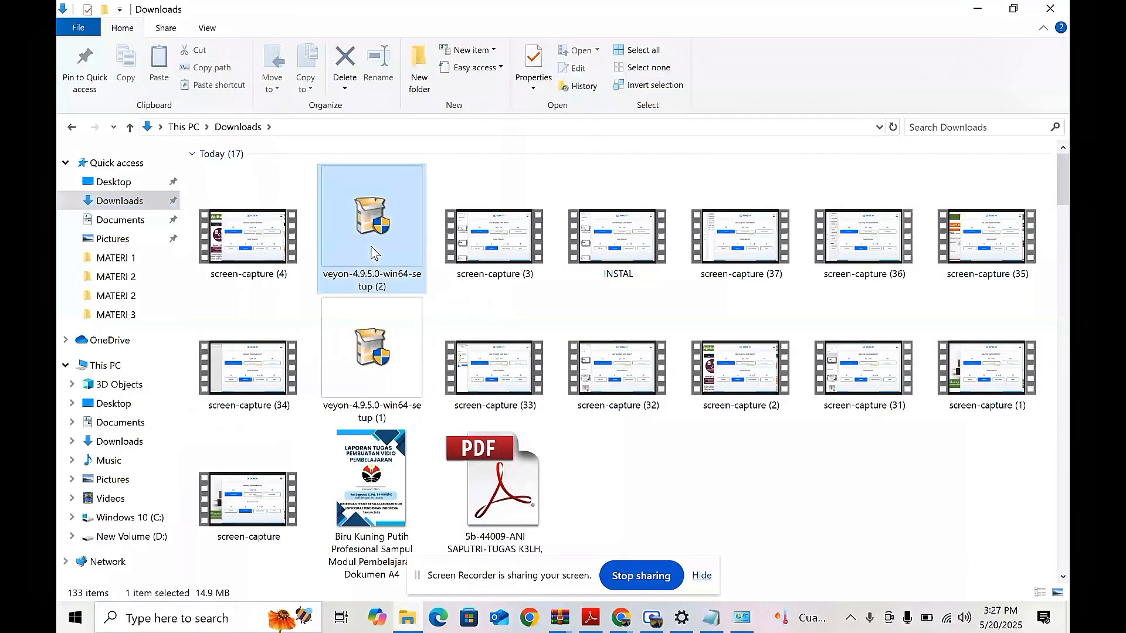
double_click(371, 253)
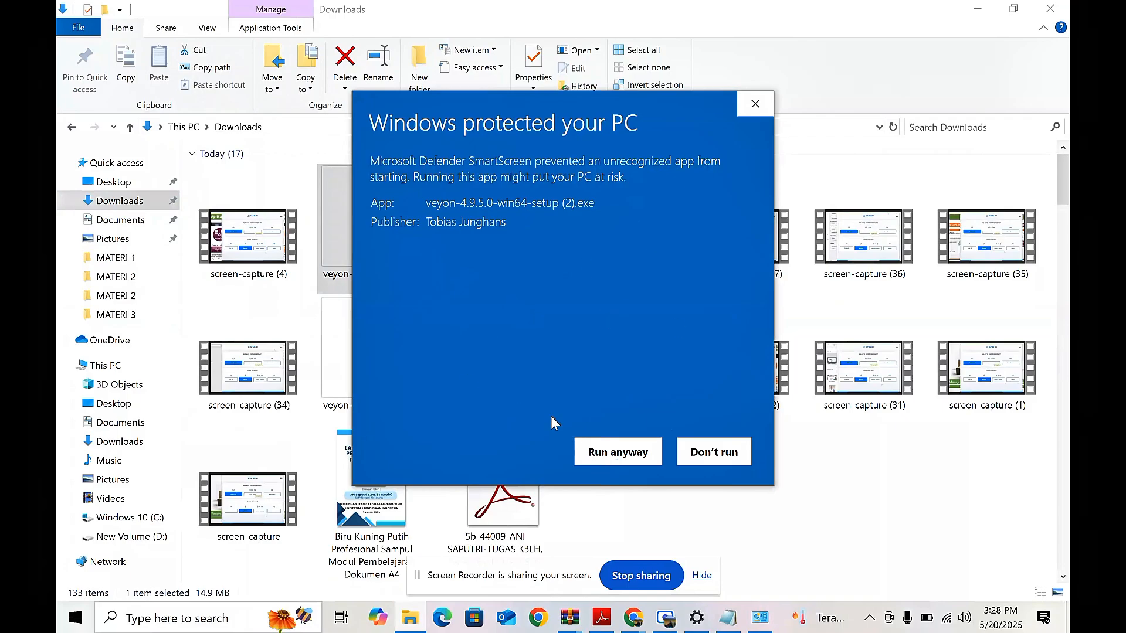
left_click(618, 452)
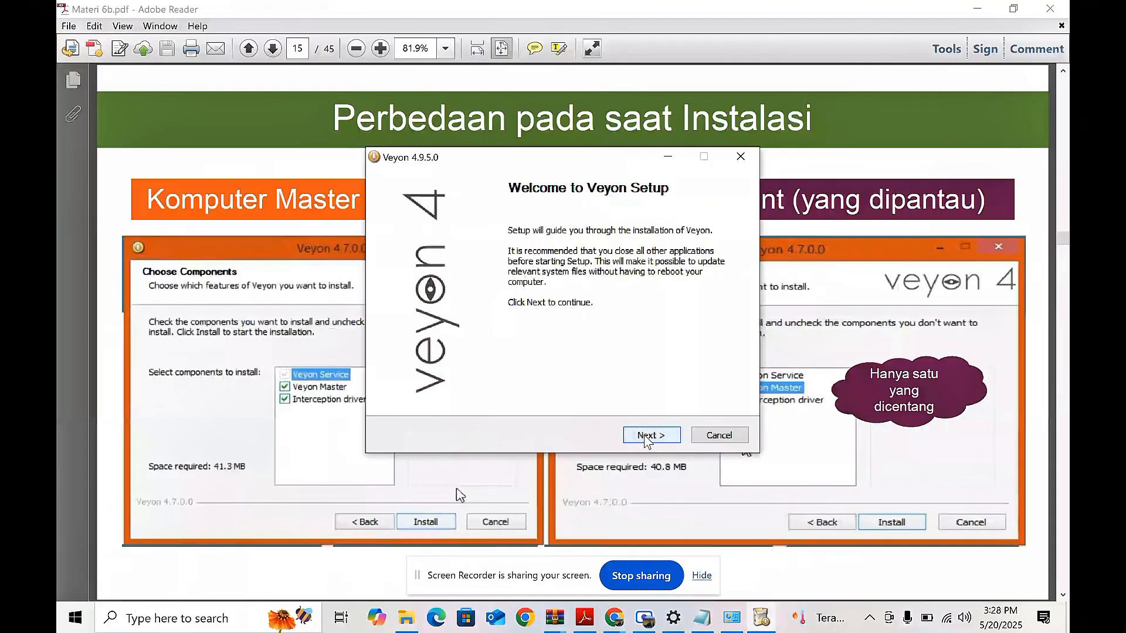
Step: Accept the Veyon licence agreement and keep C:\Program Files\Veyon as the destination folder
left_click(647, 438)
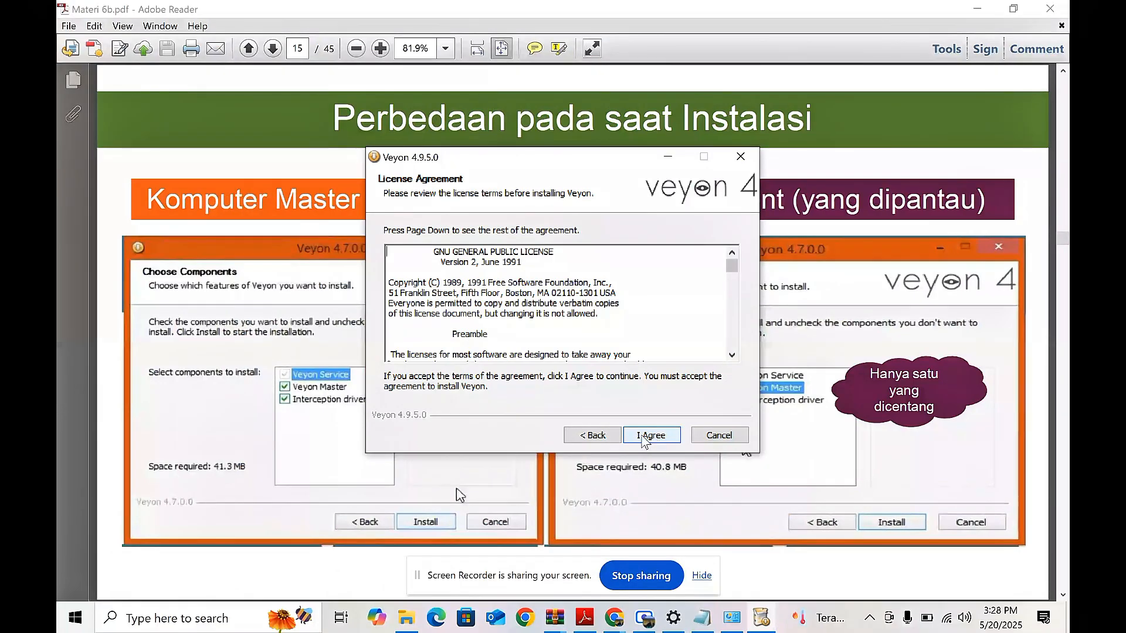
left_click(652, 436)
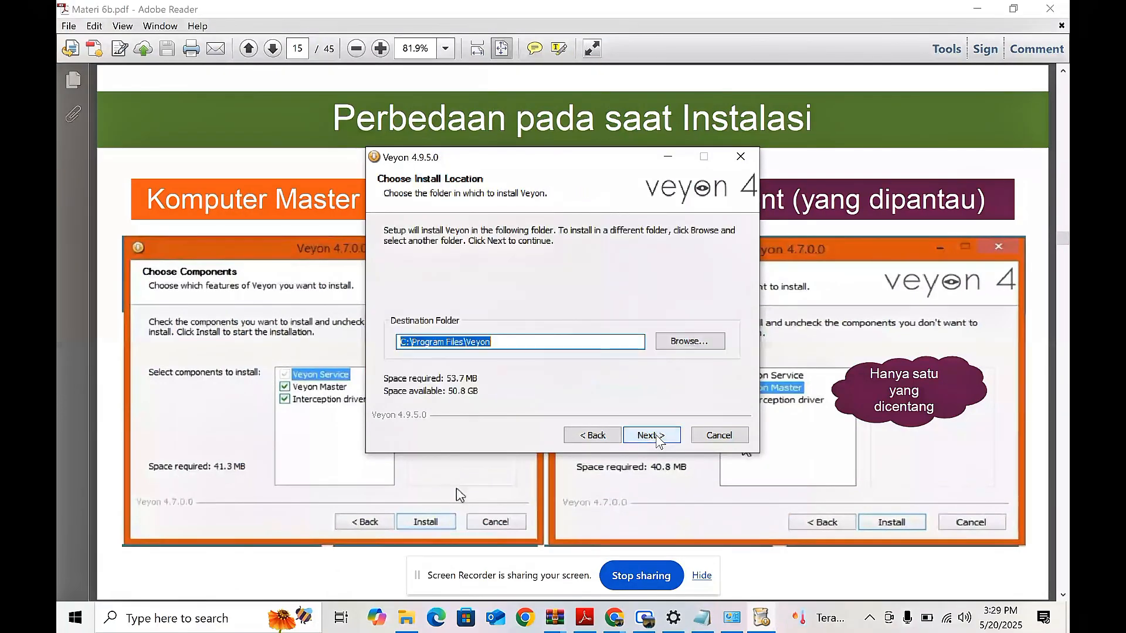
left_click(657, 438)
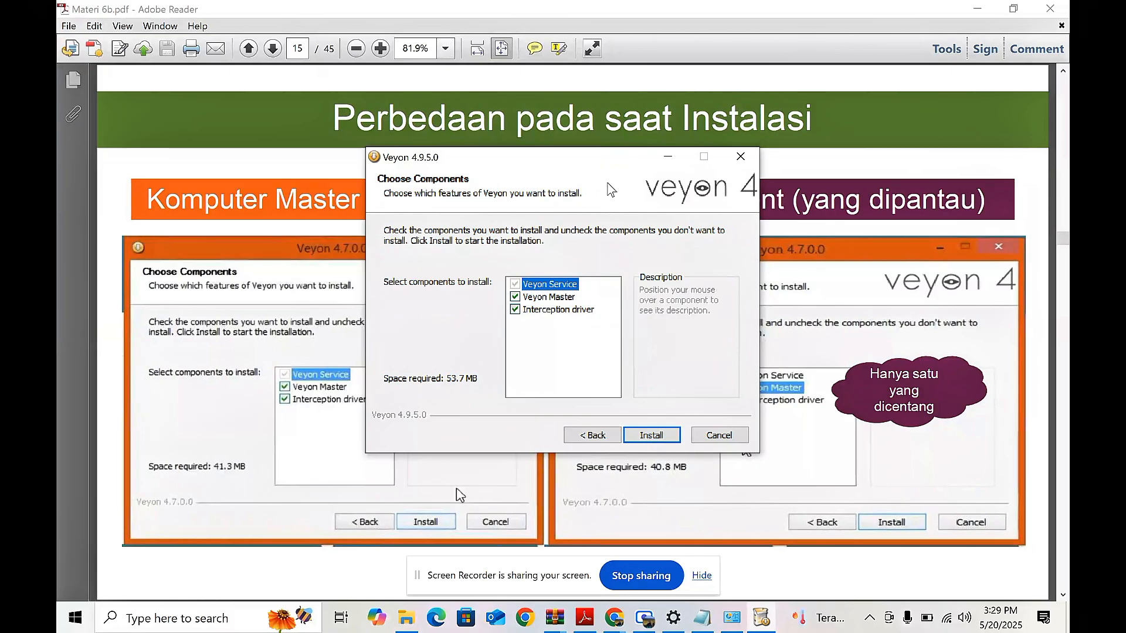
Step: Compare the component choices with the PDF slide, install Veyon with Veyon Master and Interception driver, and finish by launching Veyon Configurator
left_click(668, 157)
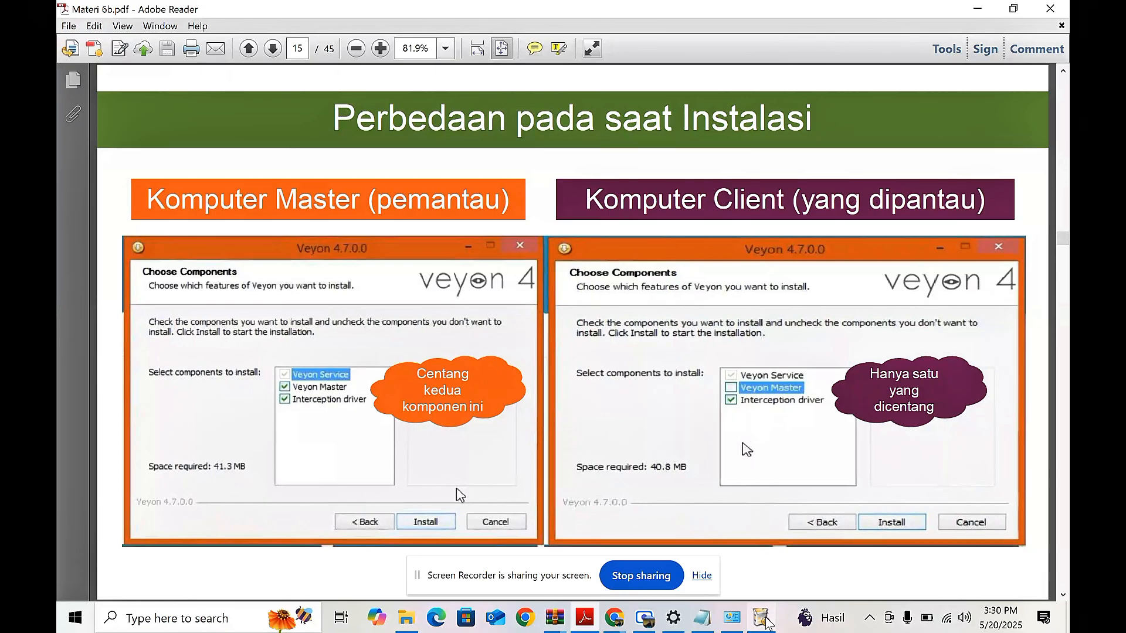
mouse_move(766, 621)
left_click(772, 522)
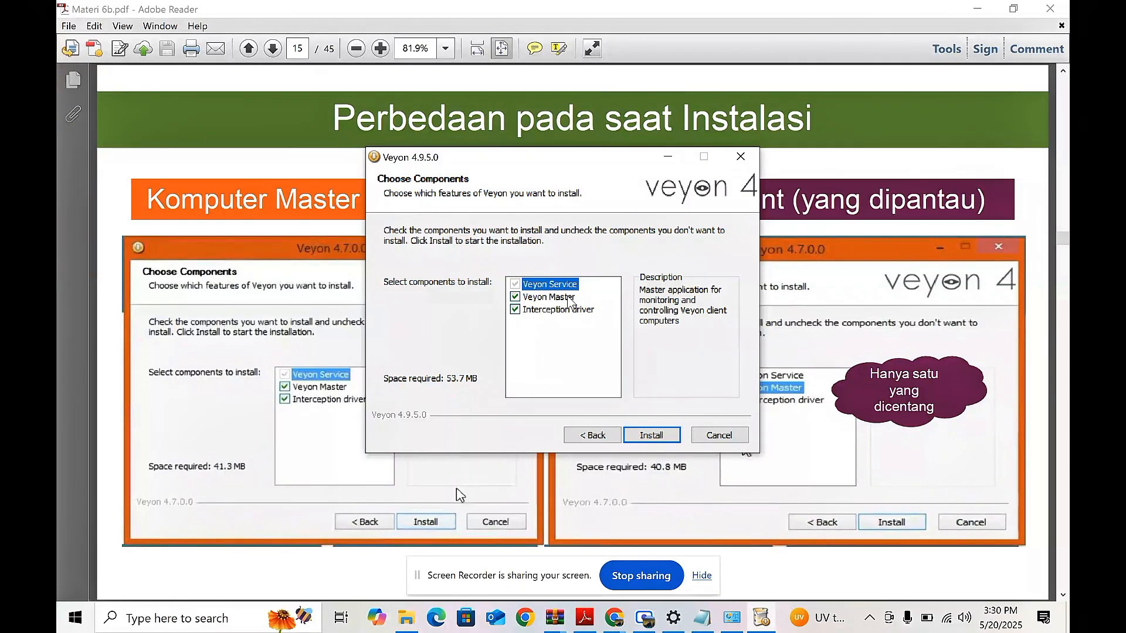
left_click(651, 438)
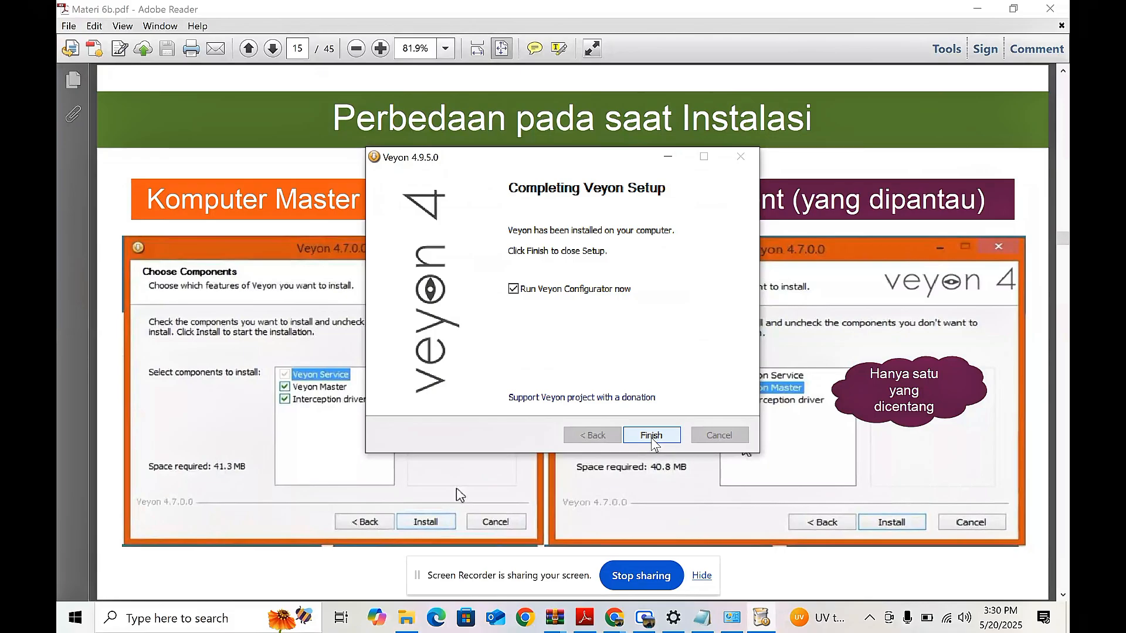
left_click(652, 437)
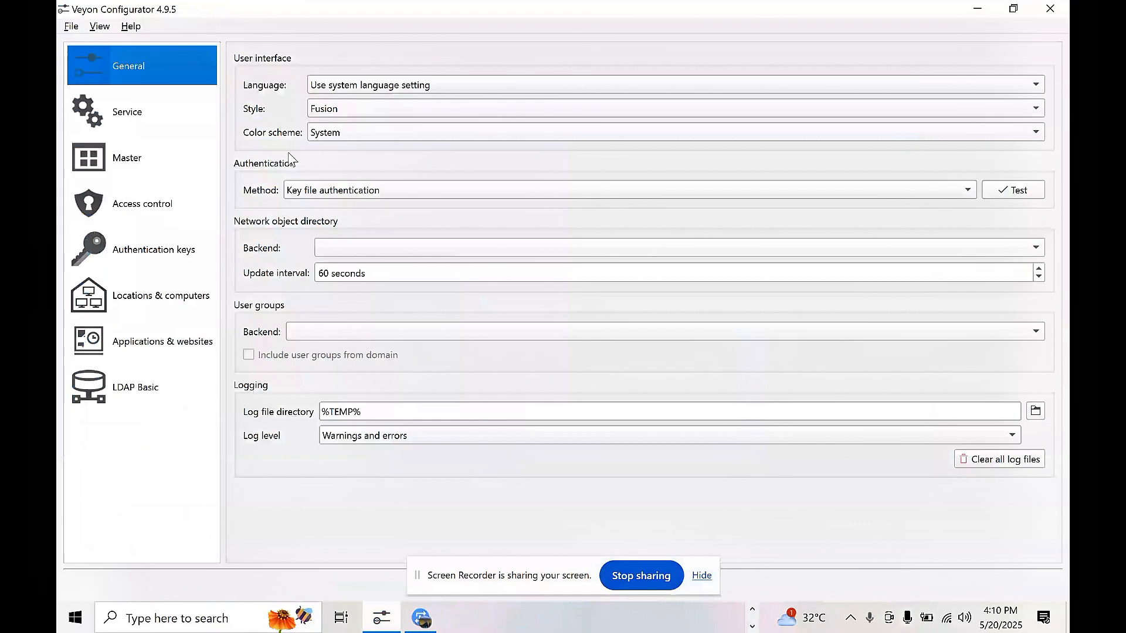
Step: Select Key file authentication as the authentication method, then review the Service, Master and Access control settings
left_click(342, 192)
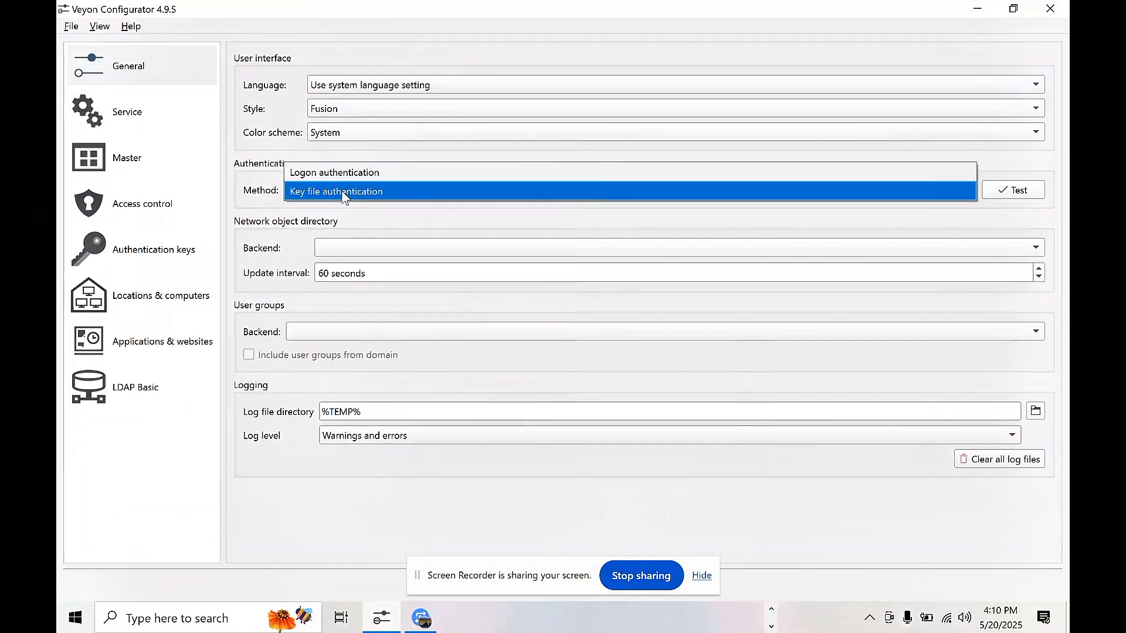
left_click(374, 191)
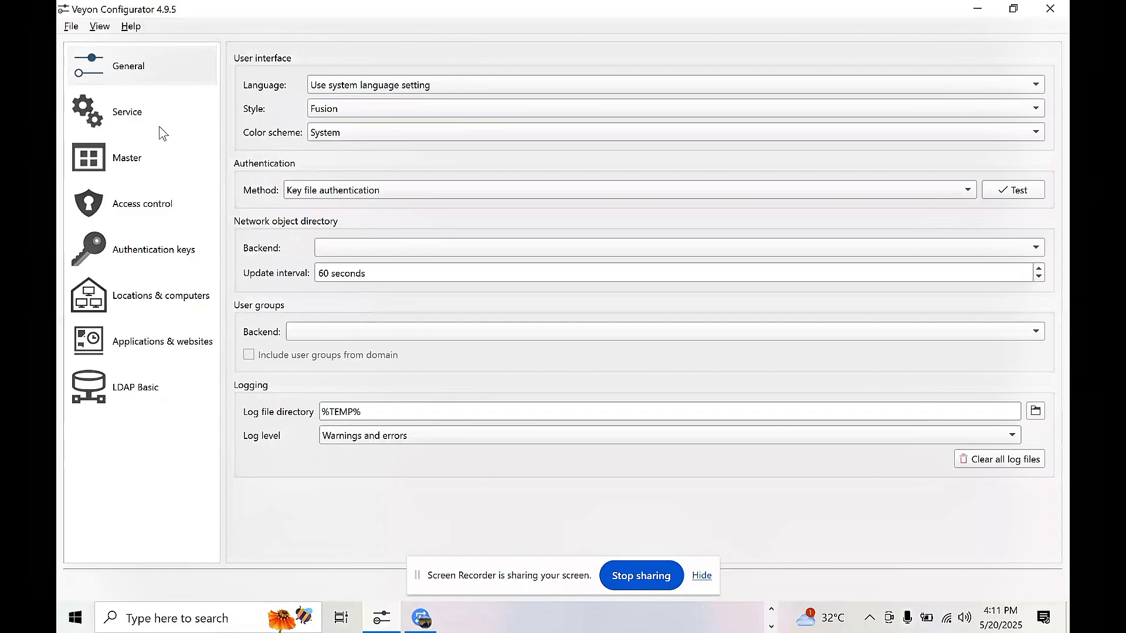
left_click(120, 118)
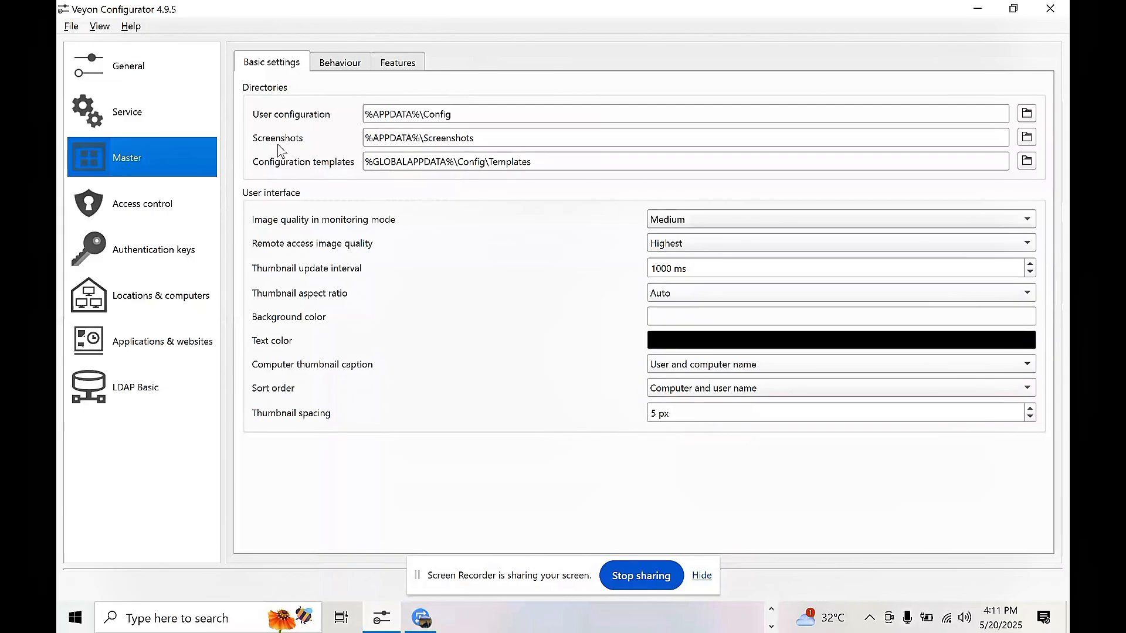
left_click(133, 205)
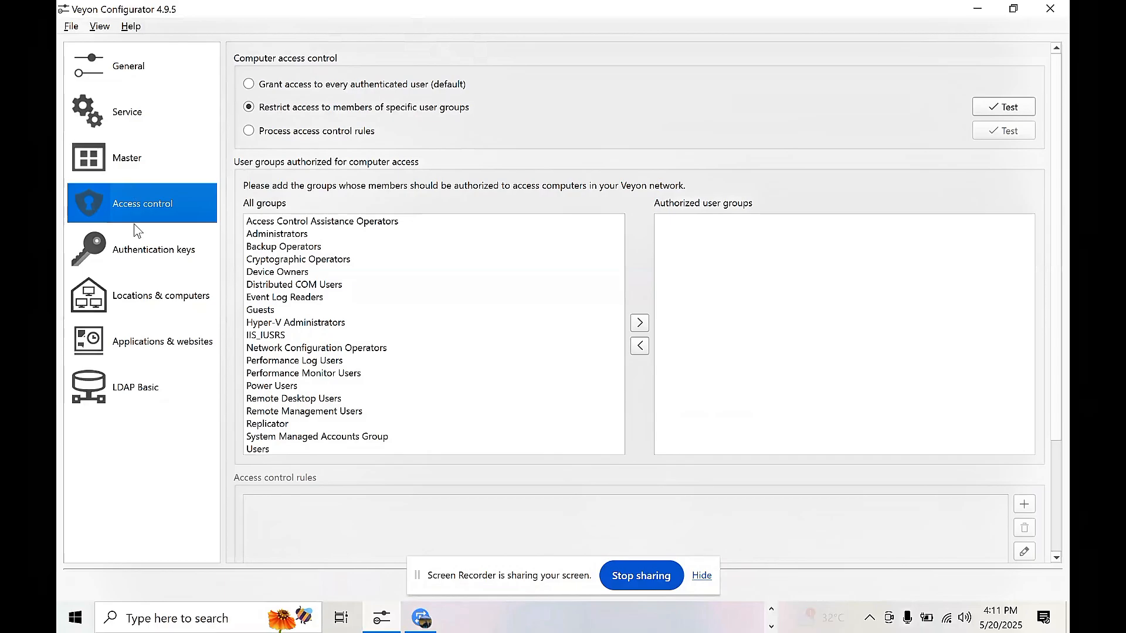
Step: Create an authentication key pair on the master computer, entering the user's first name as the key name
left_click(168, 258)
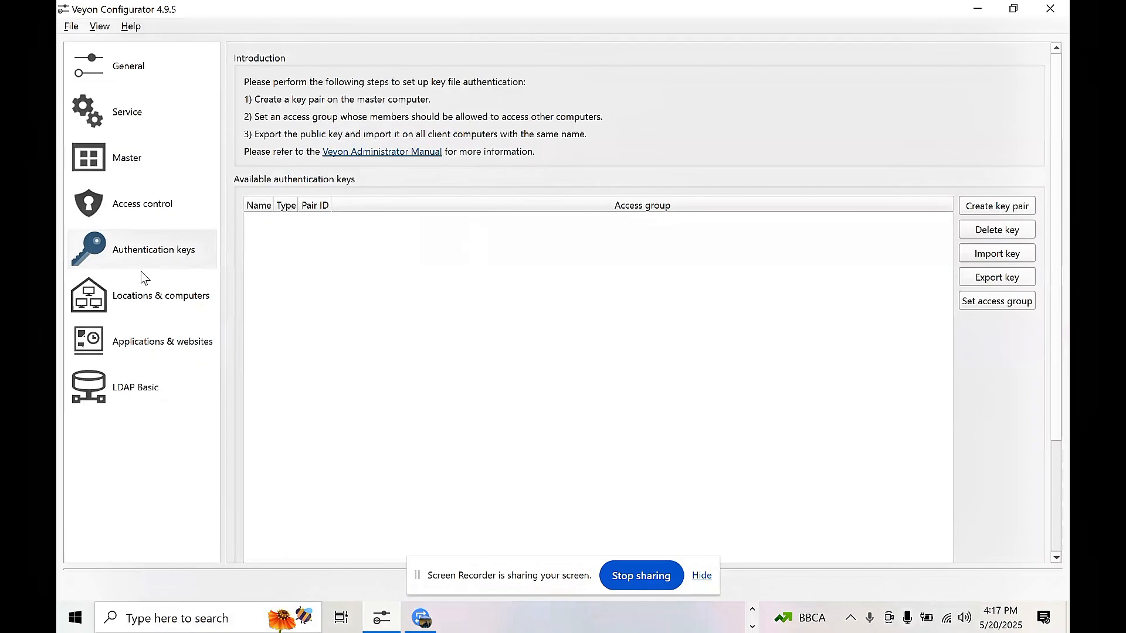
left_click(153, 250)
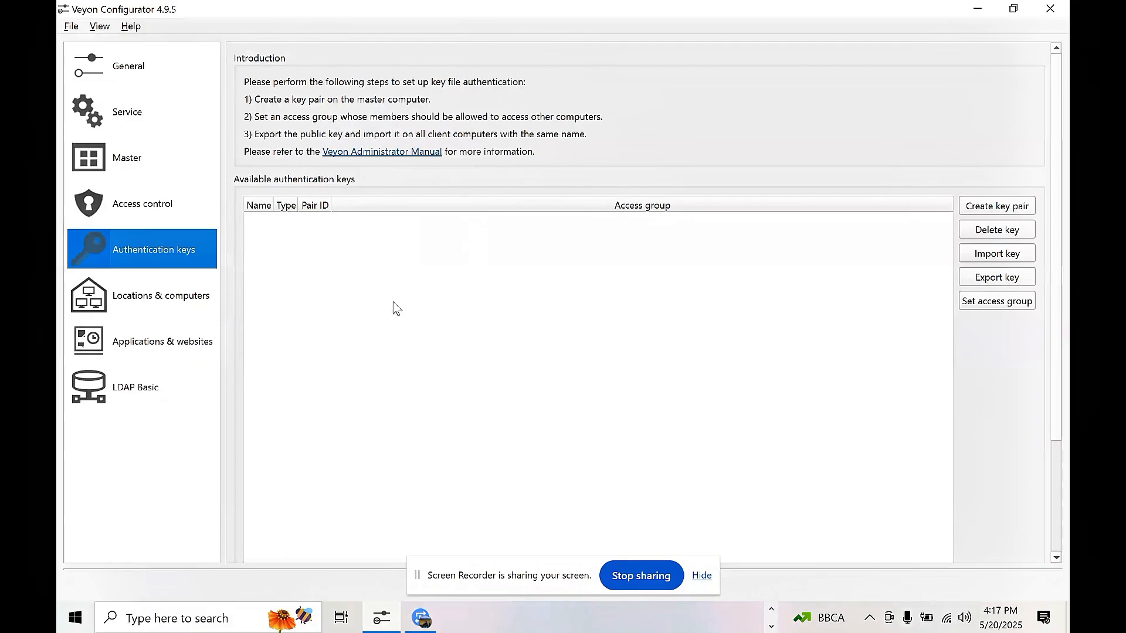
mouse_move(312, 267)
left_click(987, 208)
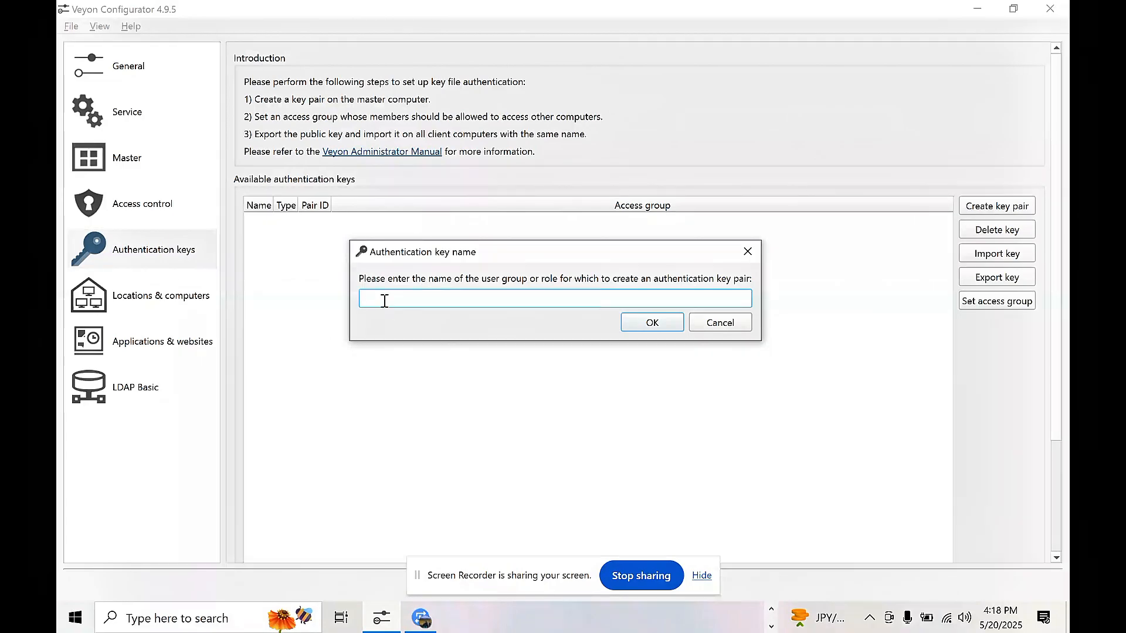
type("ANI")
left_click(645, 323)
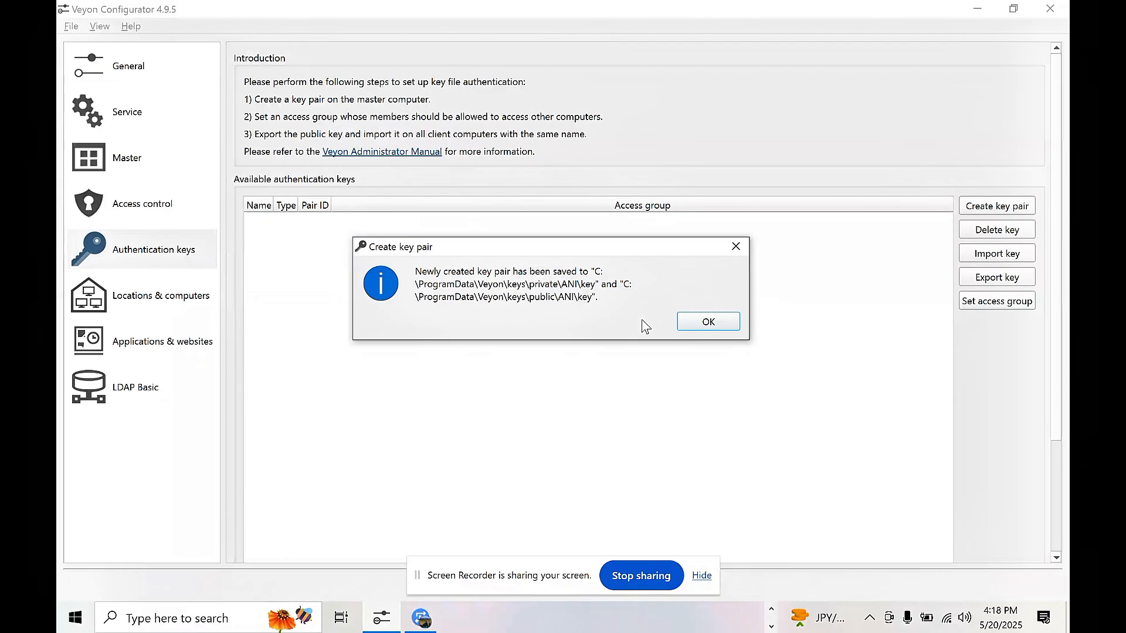
left_click(706, 324)
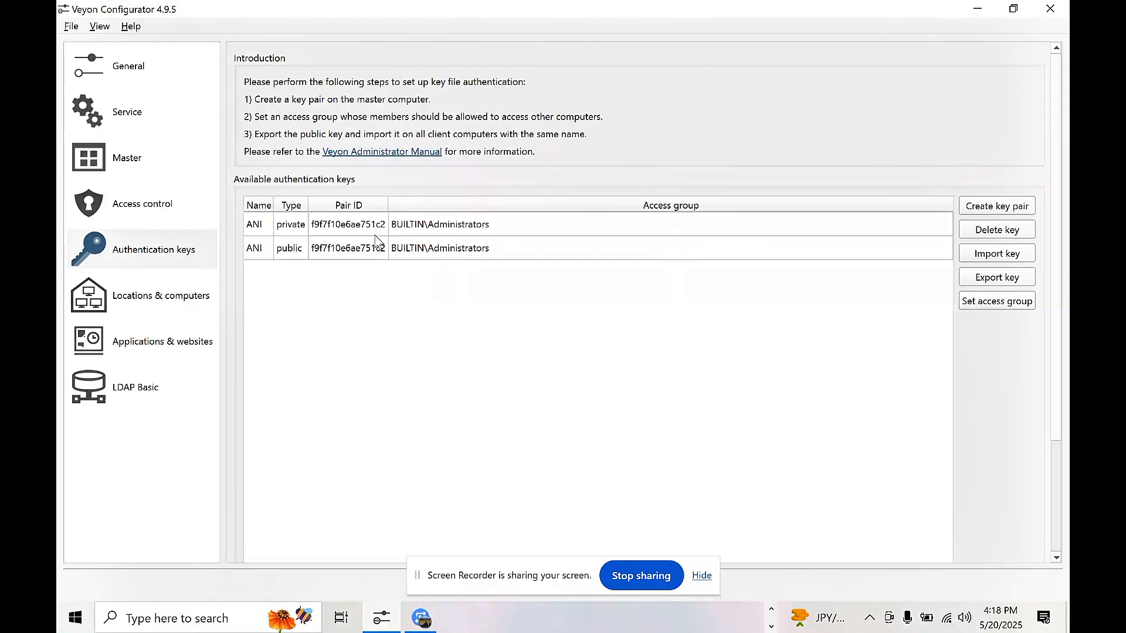
Step: Export the public authentication key as a .pem file to the Documents folder, appending 1 to the suggested file name
mouse_move(567, 323)
scroll(340, 214, "down", 1)
mouse_move(364, 223)
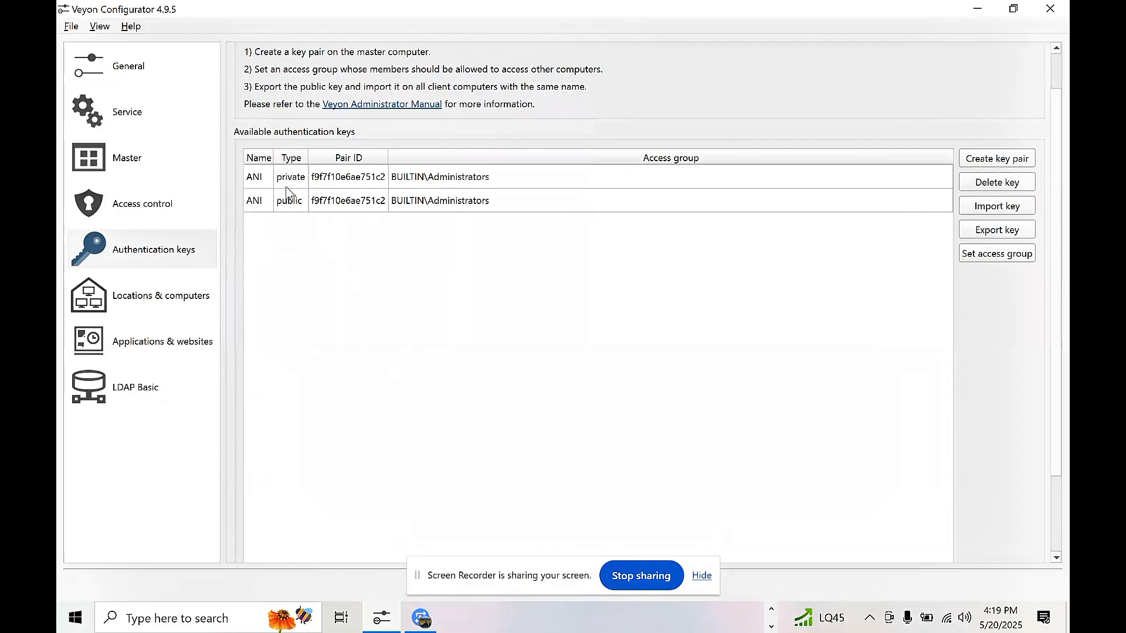
left_click(297, 209)
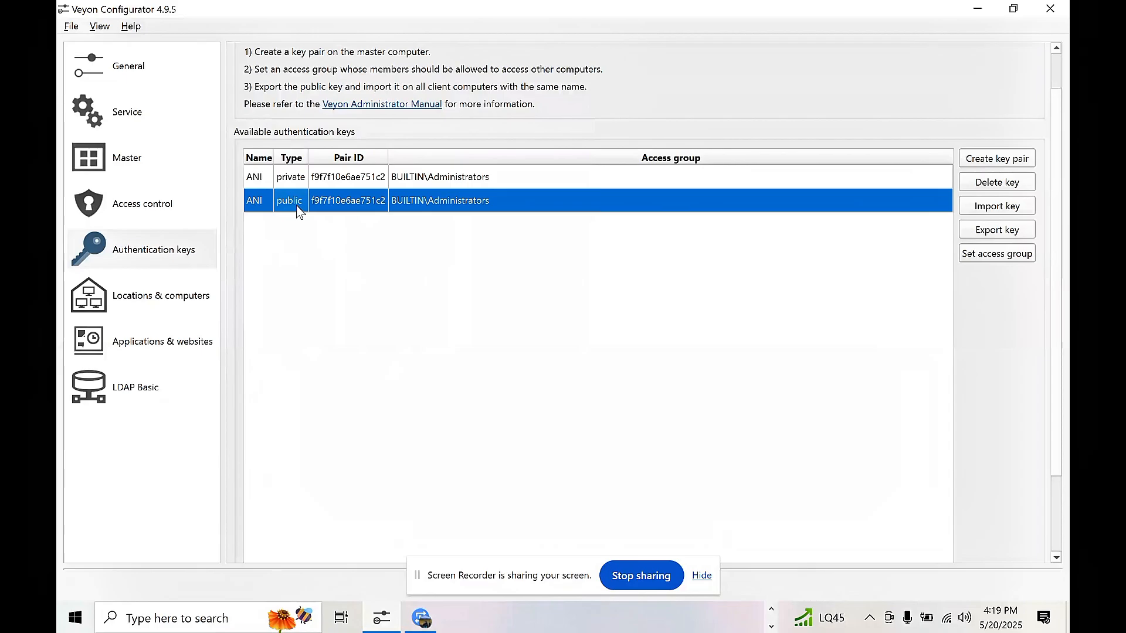
left_click(979, 233)
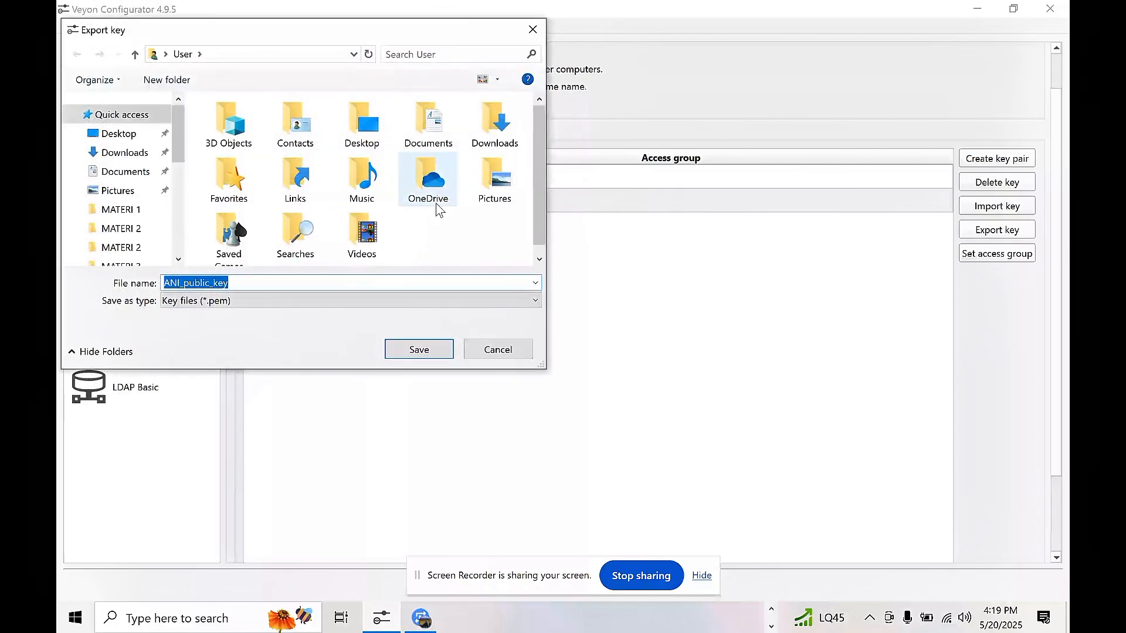
left_click(138, 181)
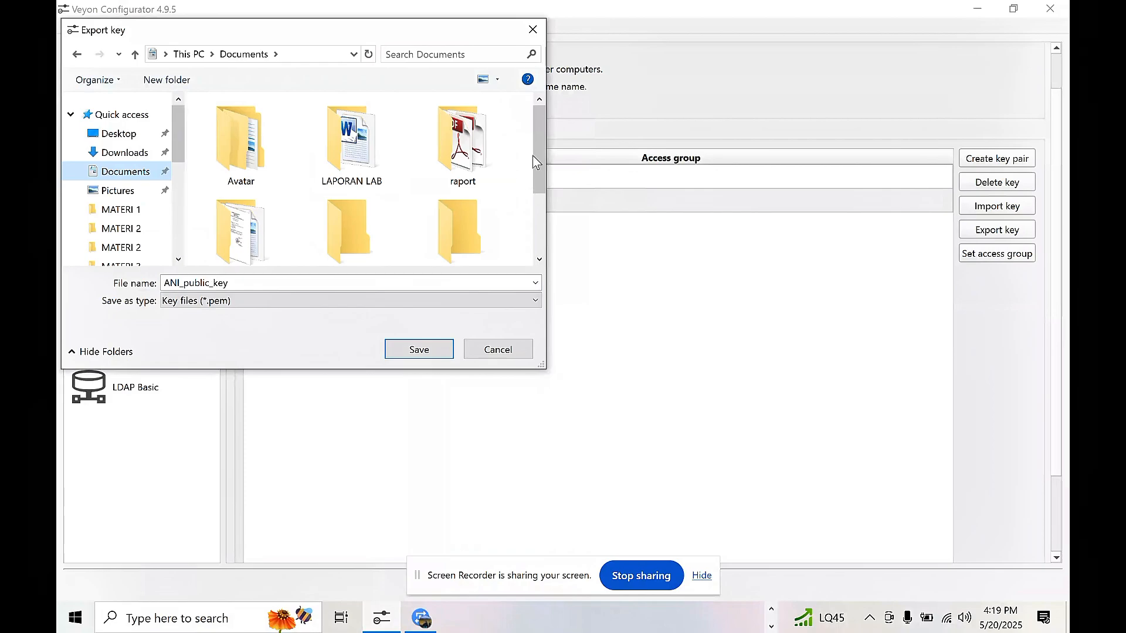
left_click_drag(534, 156, 553, 241)
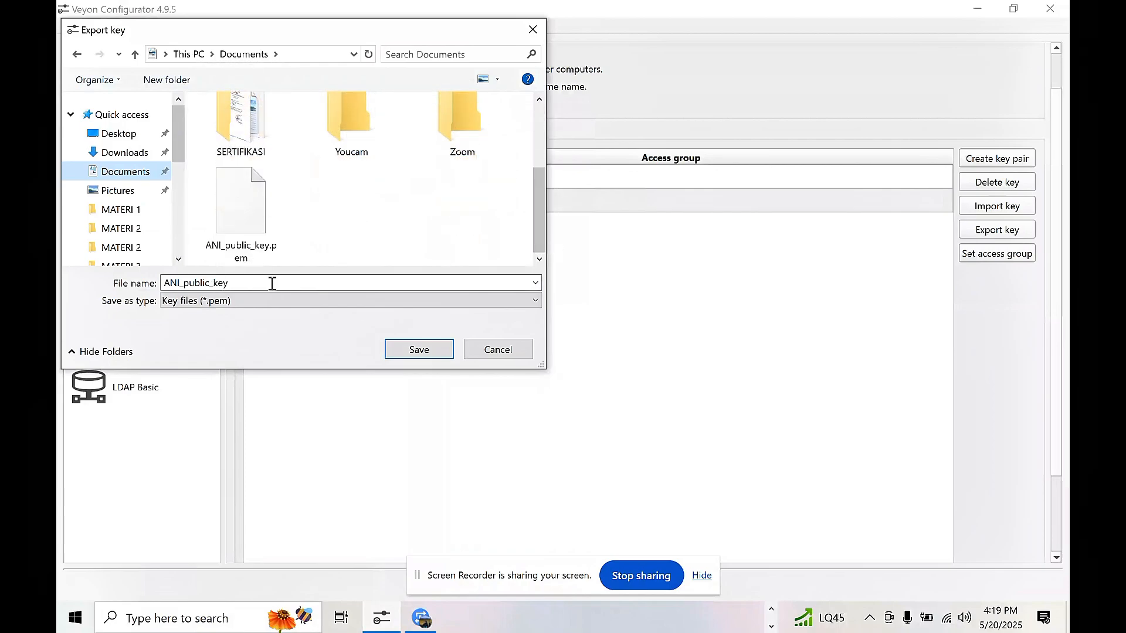
double_click(239, 285)
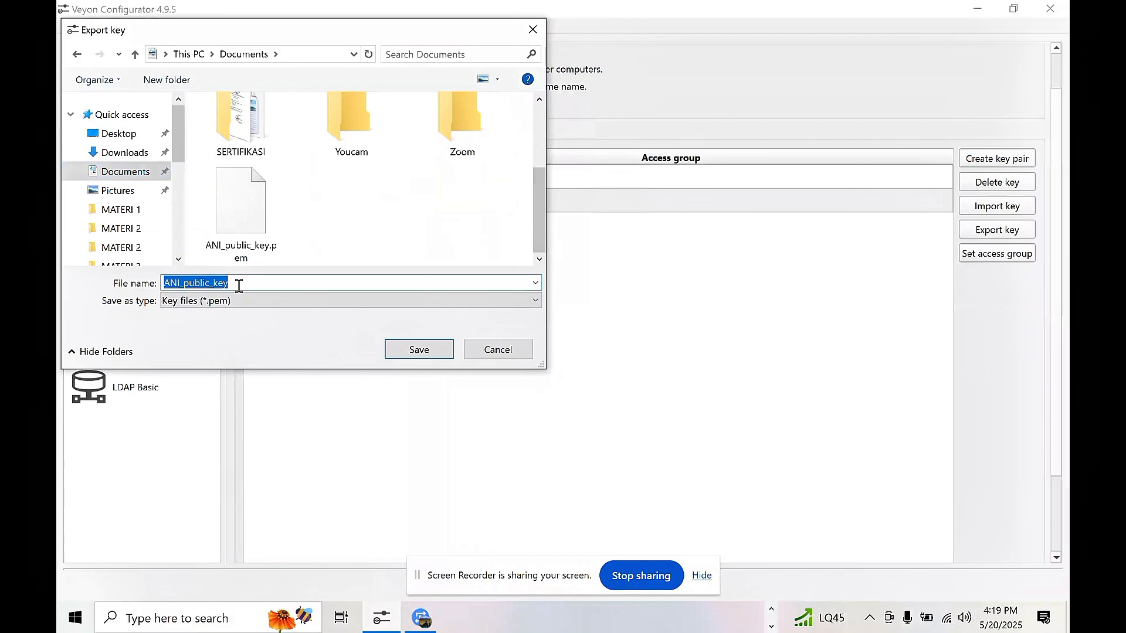
left_click(239, 286)
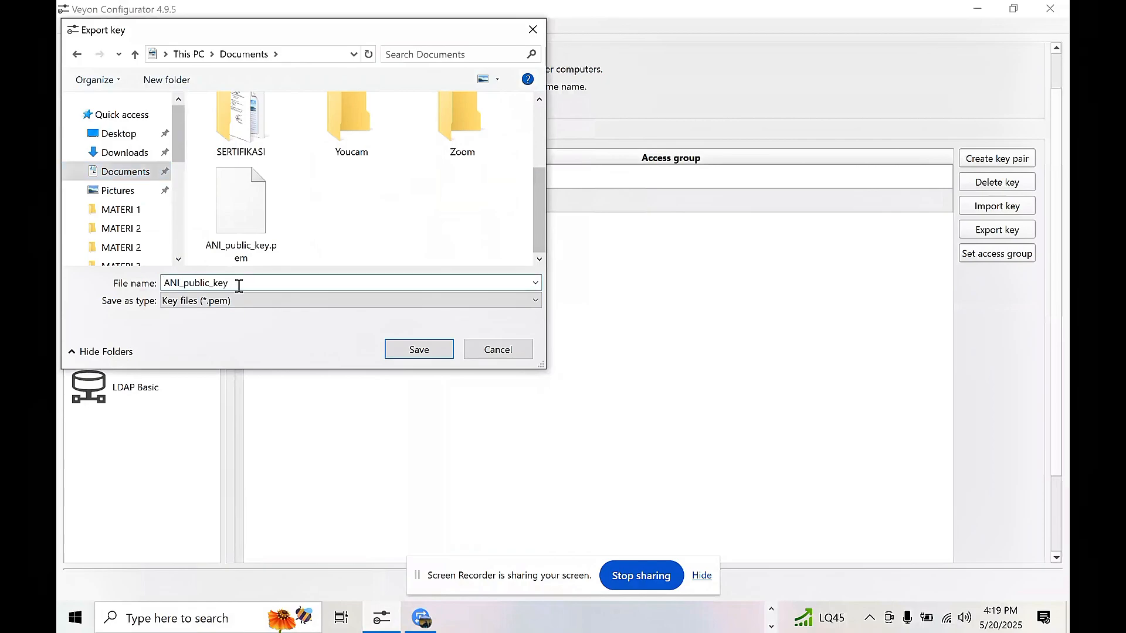
type("1")
left_click(409, 350)
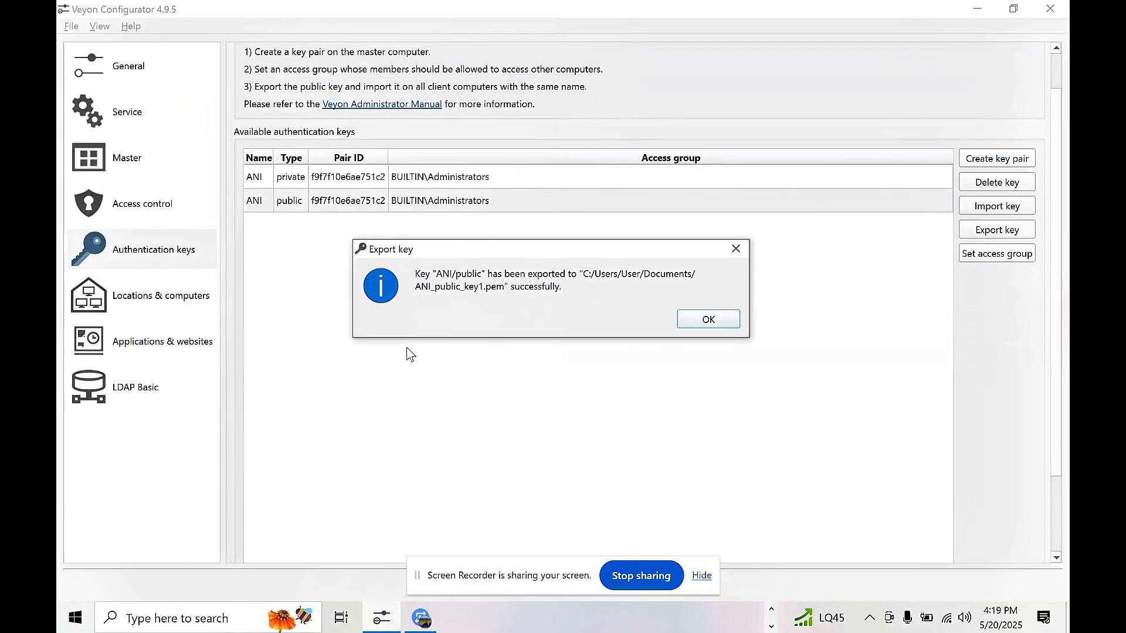
left_click(709, 319)
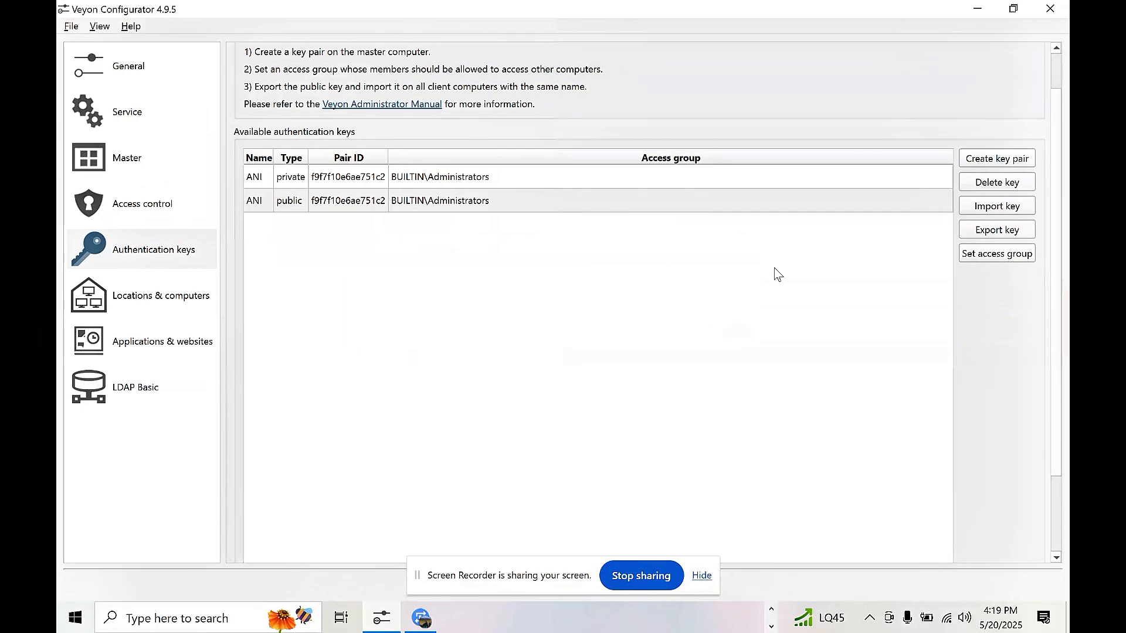
Step: Add a new location under Locations & computers and rename it with the user's first name, matching the key name
left_click(166, 299)
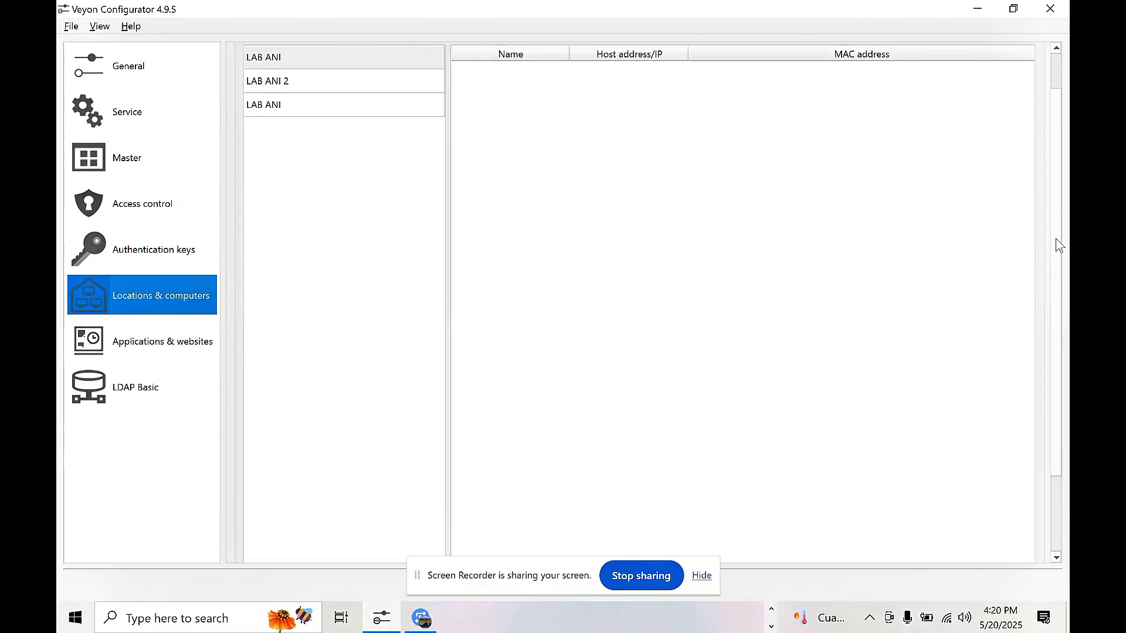
scroll(304, 269, "down", 5)
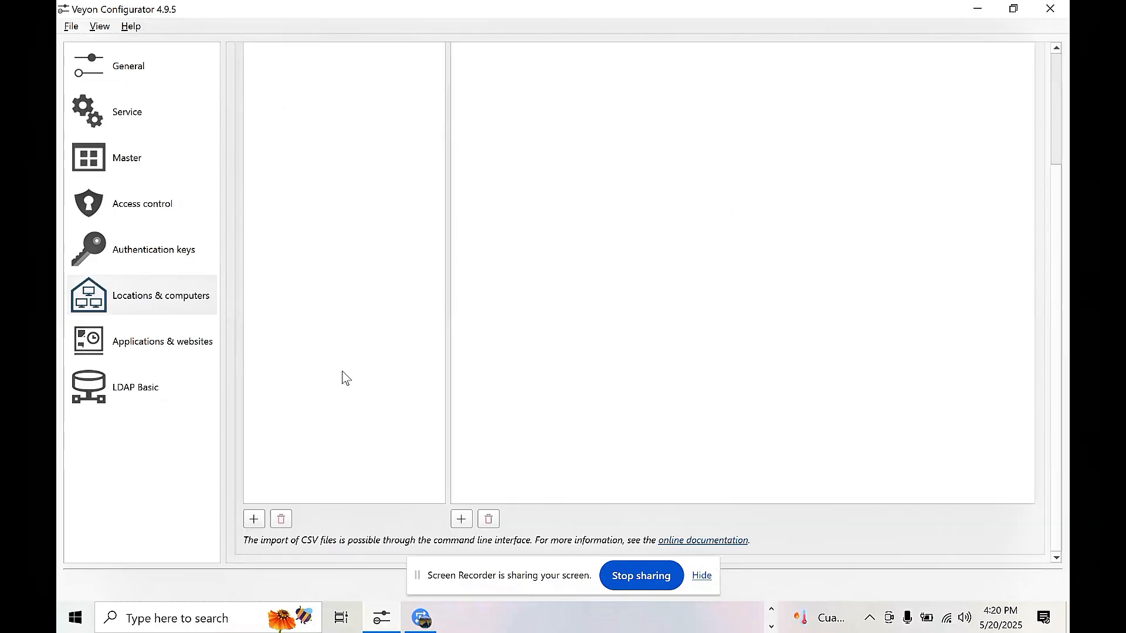
left_click(254, 520)
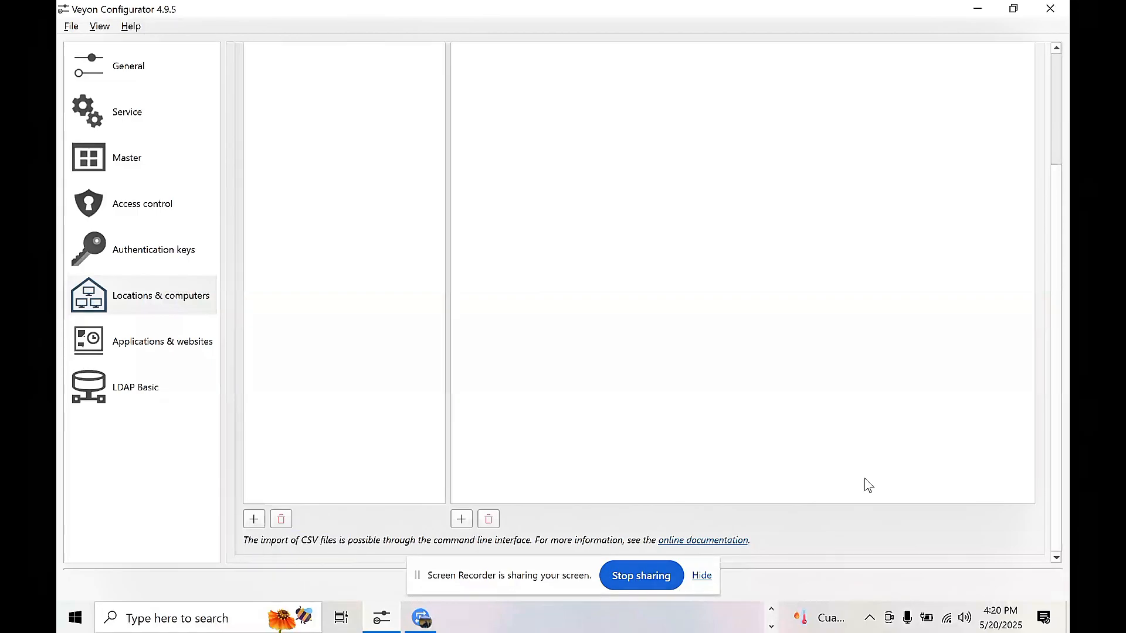
left_click_drag(1053, 466, 1063, 130)
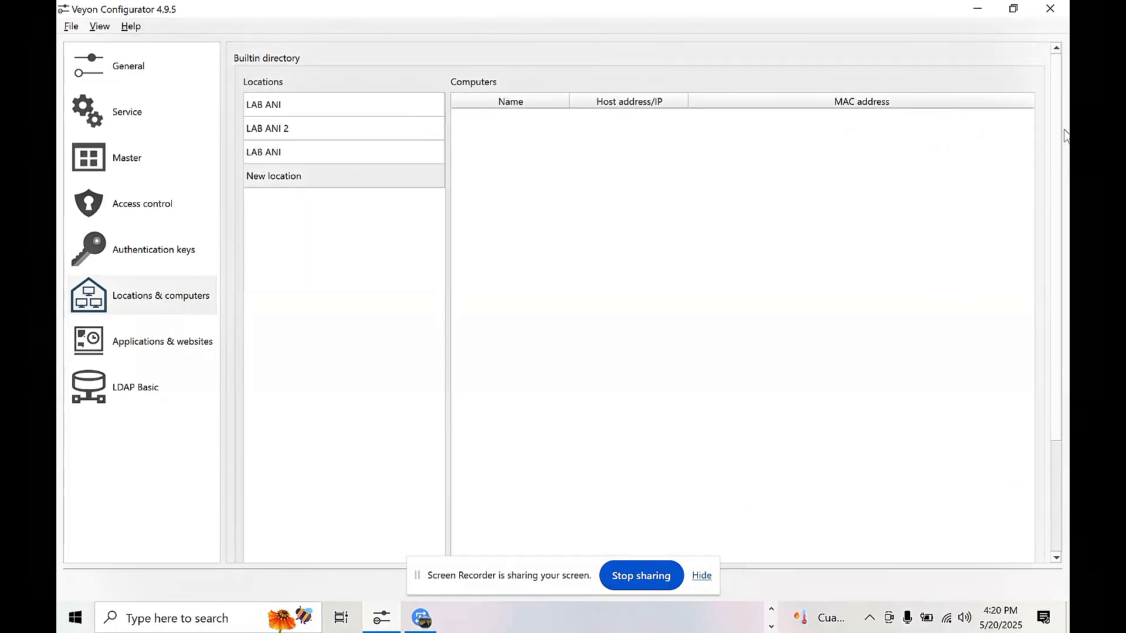
left_click(300, 183)
left_click(302, 181)
left_click(307, 177)
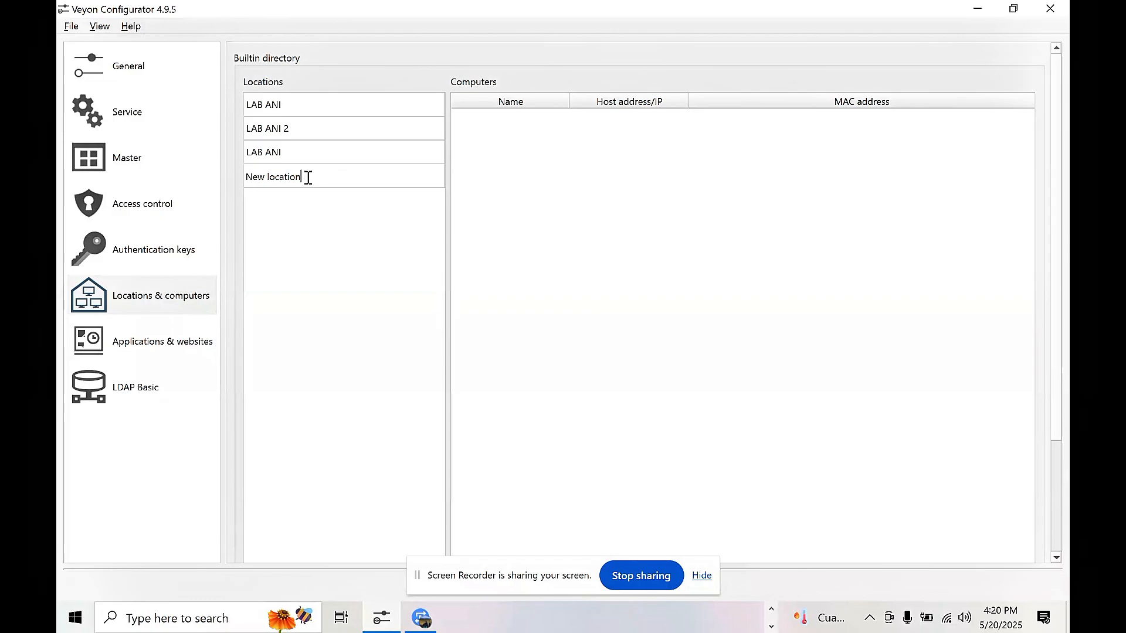
key("BackSpace")
key("BackSpace")
key("BackSpace")
key("BackSpace")
key("BackSpace")
key("BackSpace")
key("BackSpace")
key("BackSpace")
key("BackSpace")
key("BackSpace")
key("BackSpace")
key("BackSpace")
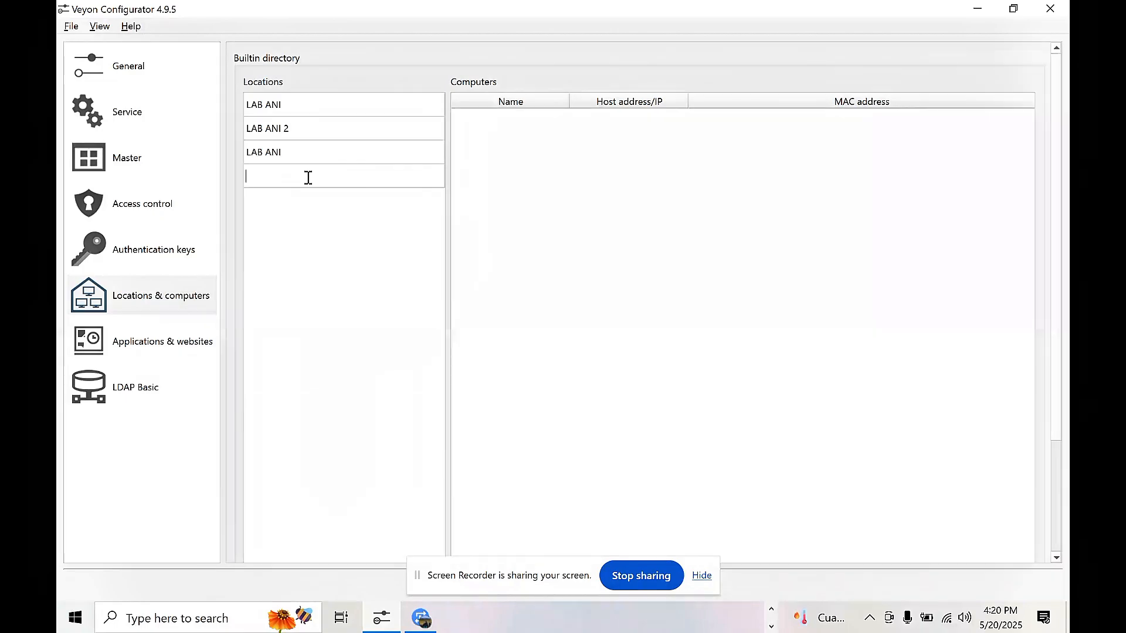
type("ANI")
scroll(1059, 182, "down", 2)
scroll(1060, 228, "down", 3)
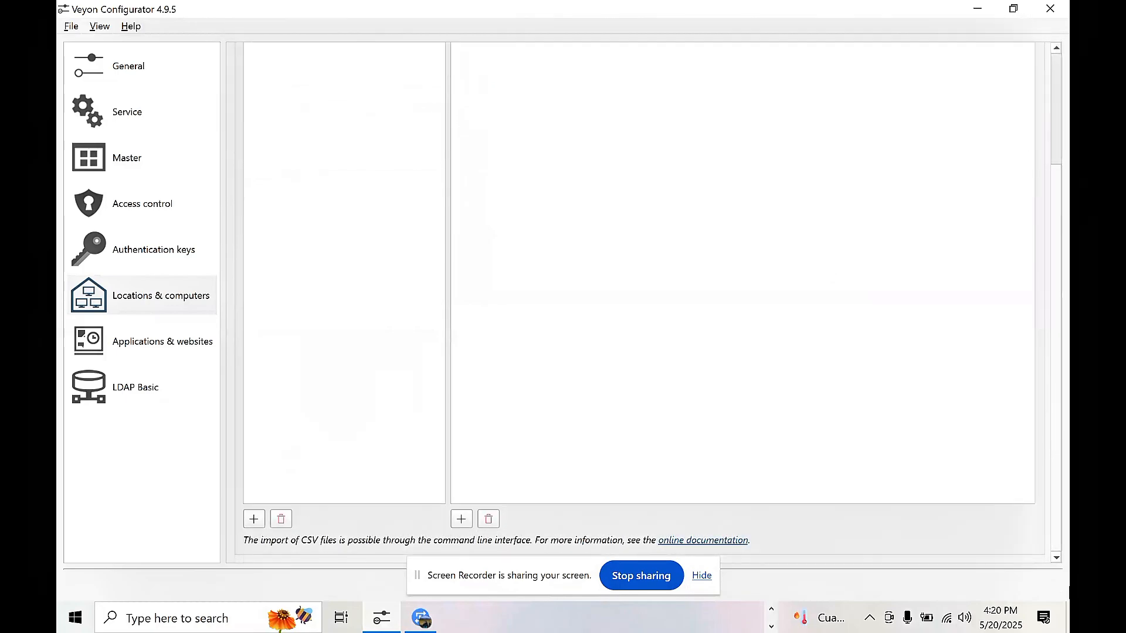
scroll(1037, 199, "up", 5)
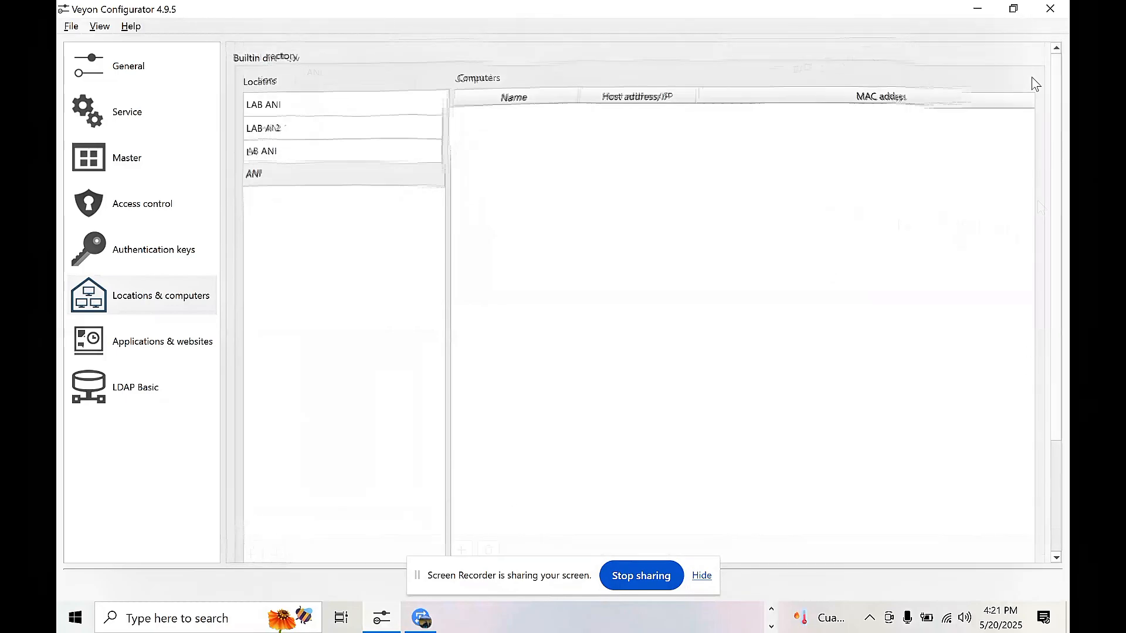
Step: Select the newly named location and add a new computer entry to it
left_click(345, 182)
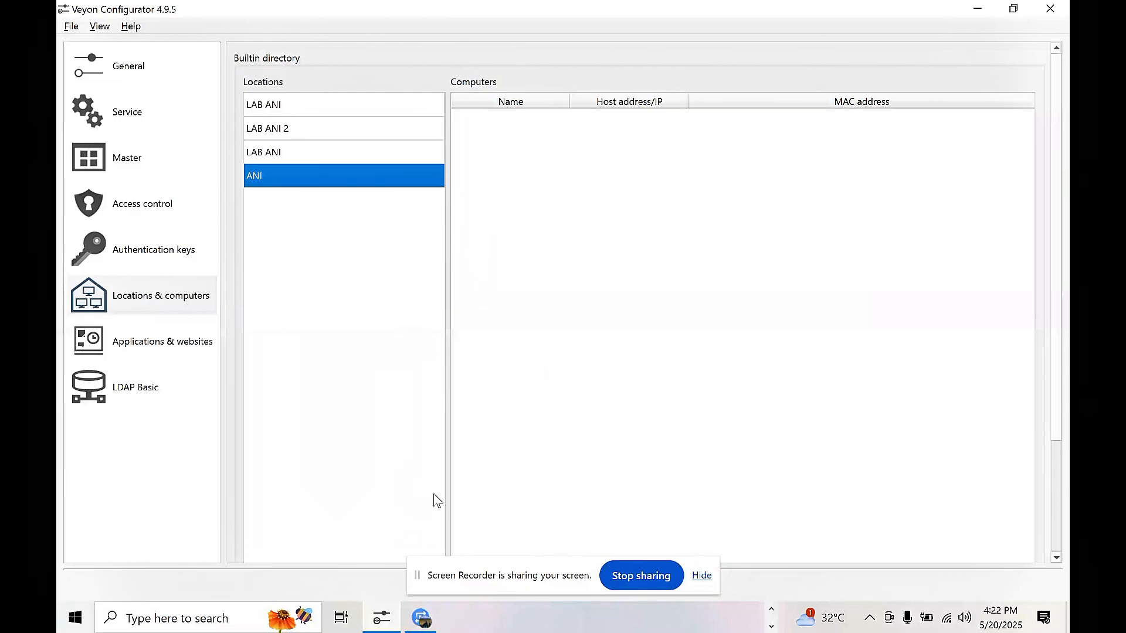
left_click(771, 612)
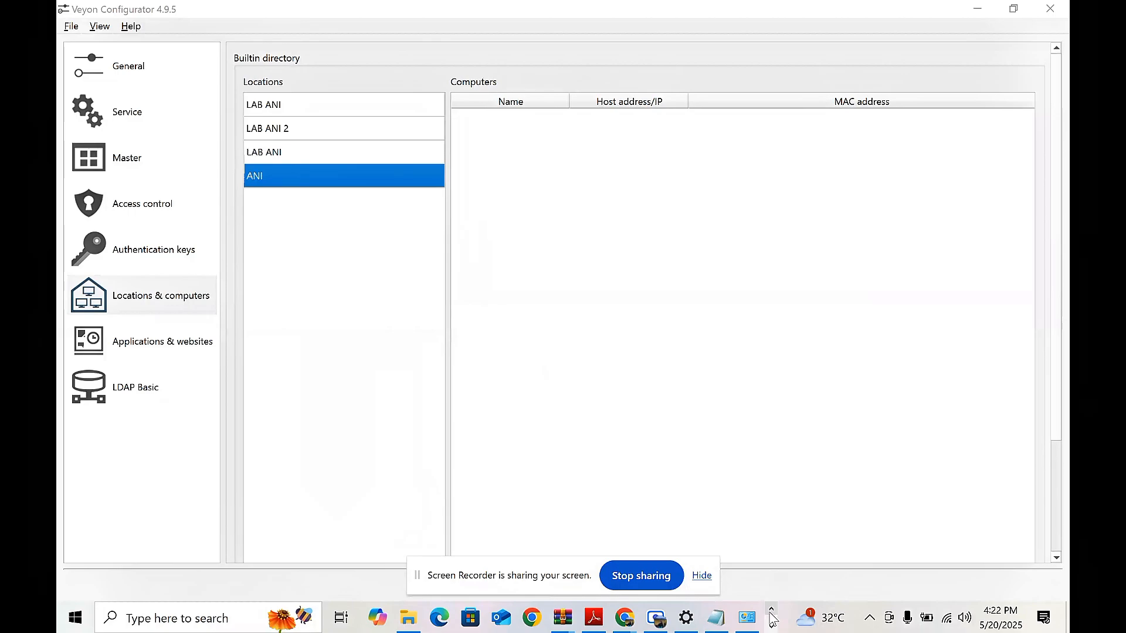
left_click(772, 625)
scroll(824, 321, "down", 3)
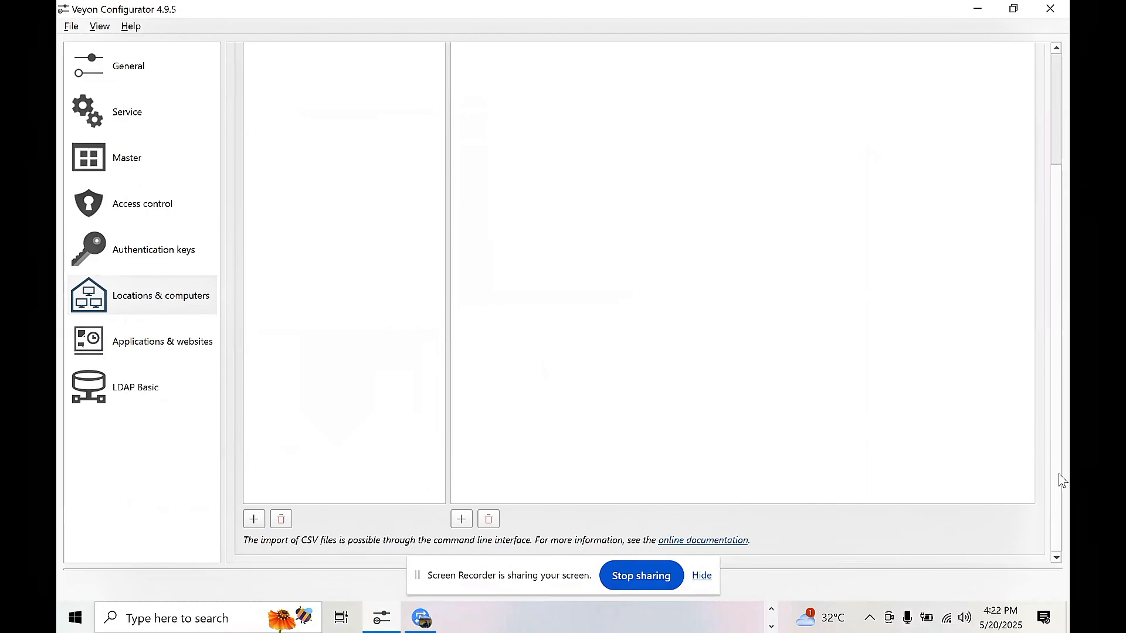
left_click_drag(1055, 477, 1045, 246)
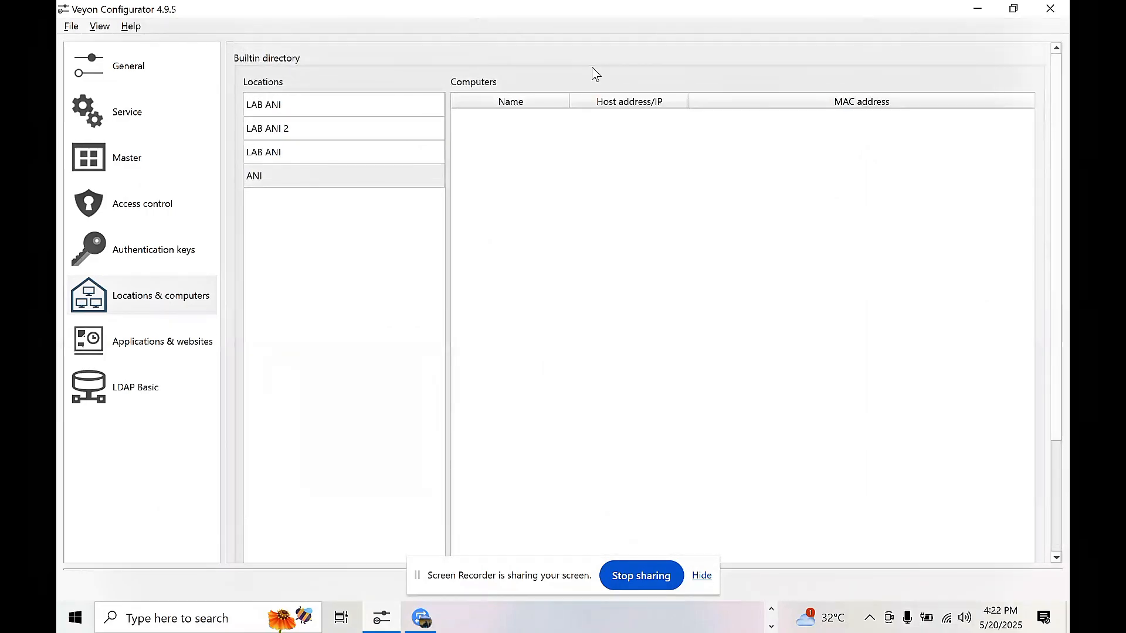
scroll(1059, 234, "down", 5)
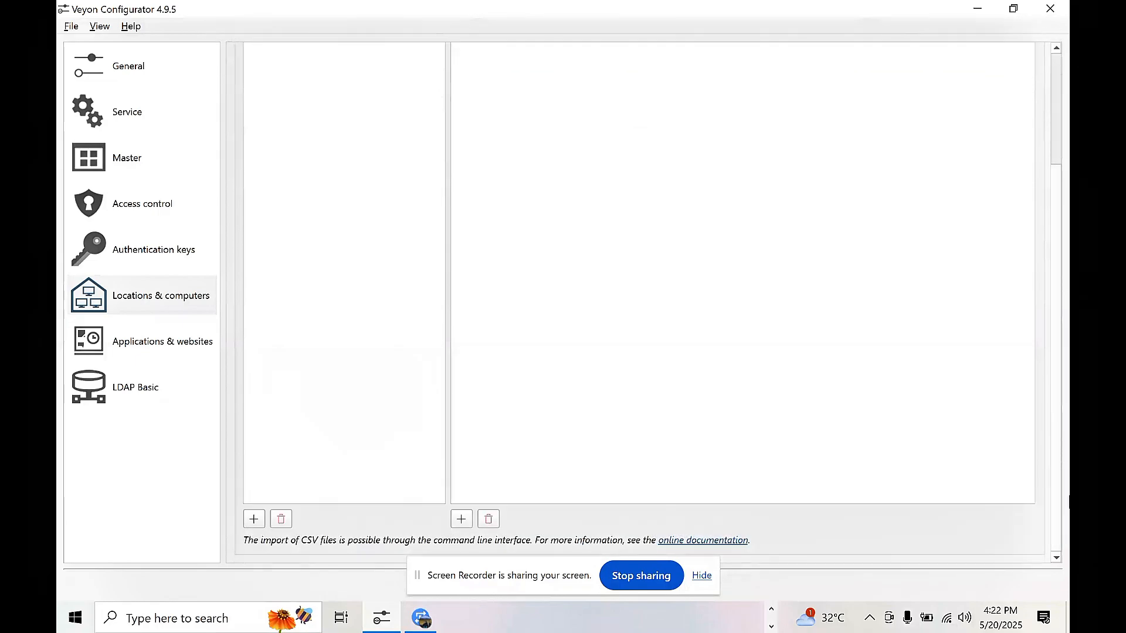
left_click(461, 519)
left_click_drag(1056, 392, 1054, 264)
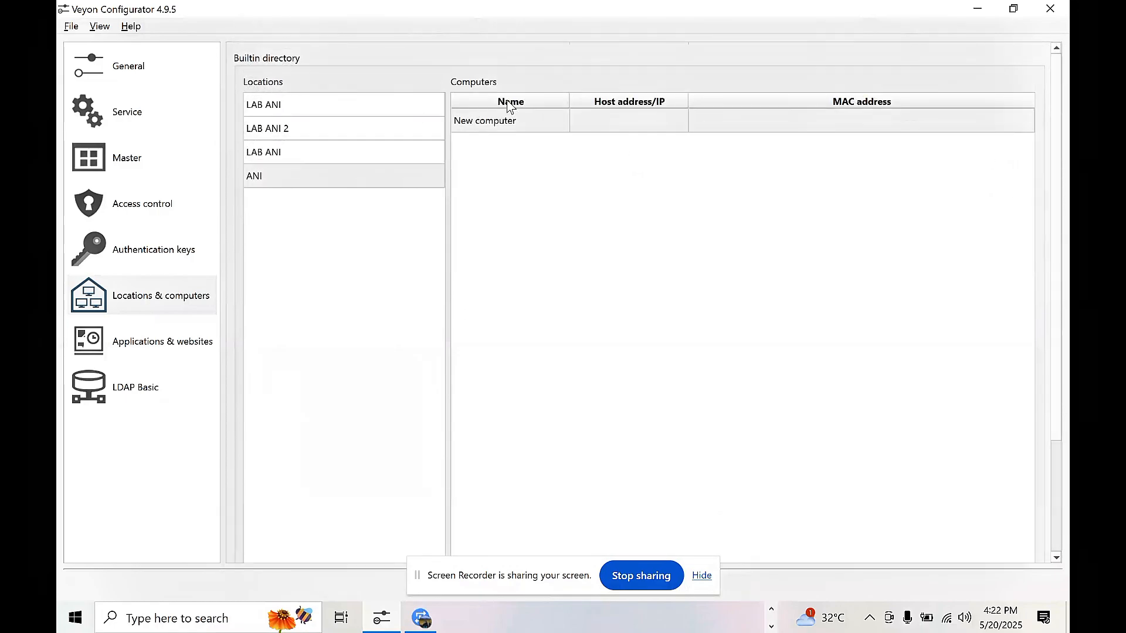
Step: Rename the new computer entry as DESKTOP-193ODR0
double_click(515, 120)
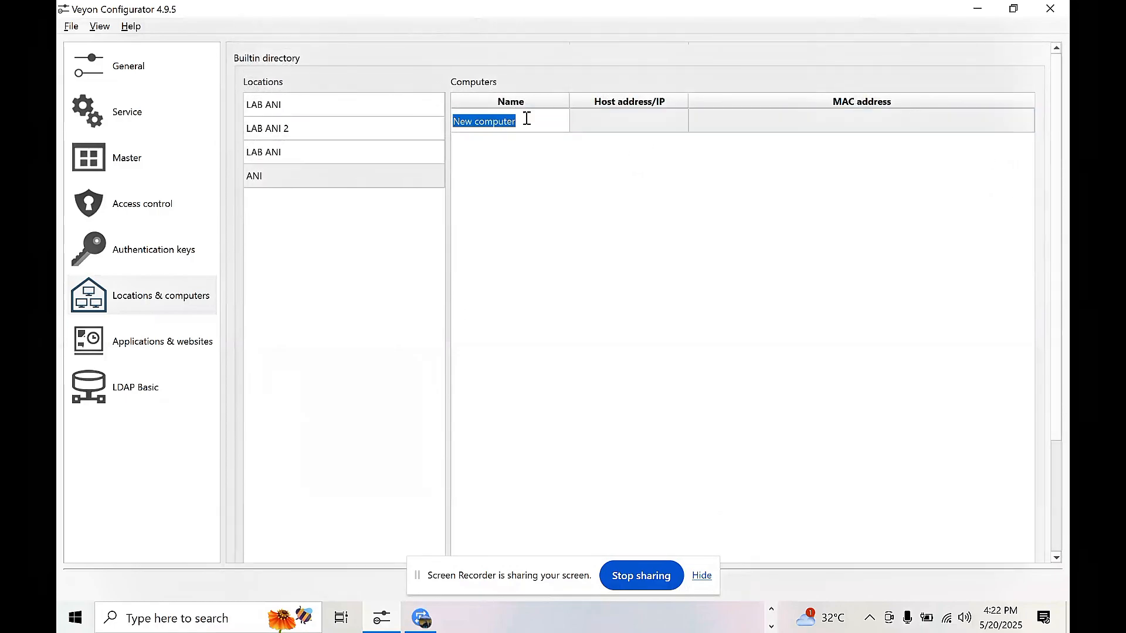
left_click(527, 119)
key("BackSpace")
key("BackSpace")
key("BackSpace")
key("BackSpace")
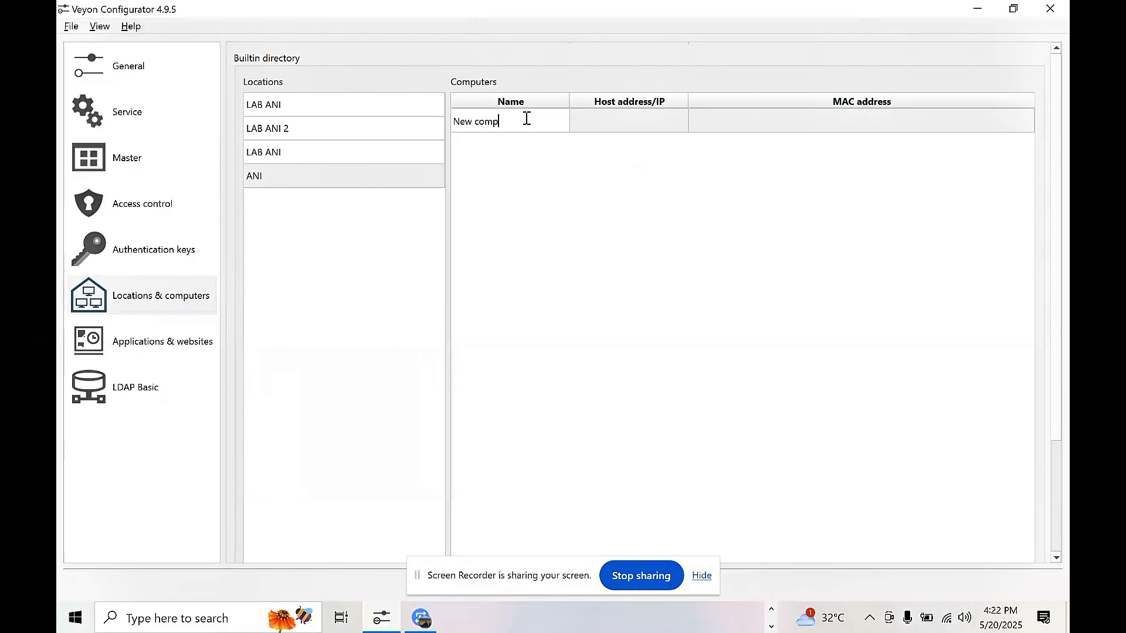
key("BackSpace")
key("BackSpace")
key("BackSpace")
key("BackSpace")
key("BackSpace")
key("BackSpace")
key("BackSpace")
key("BackSpace")
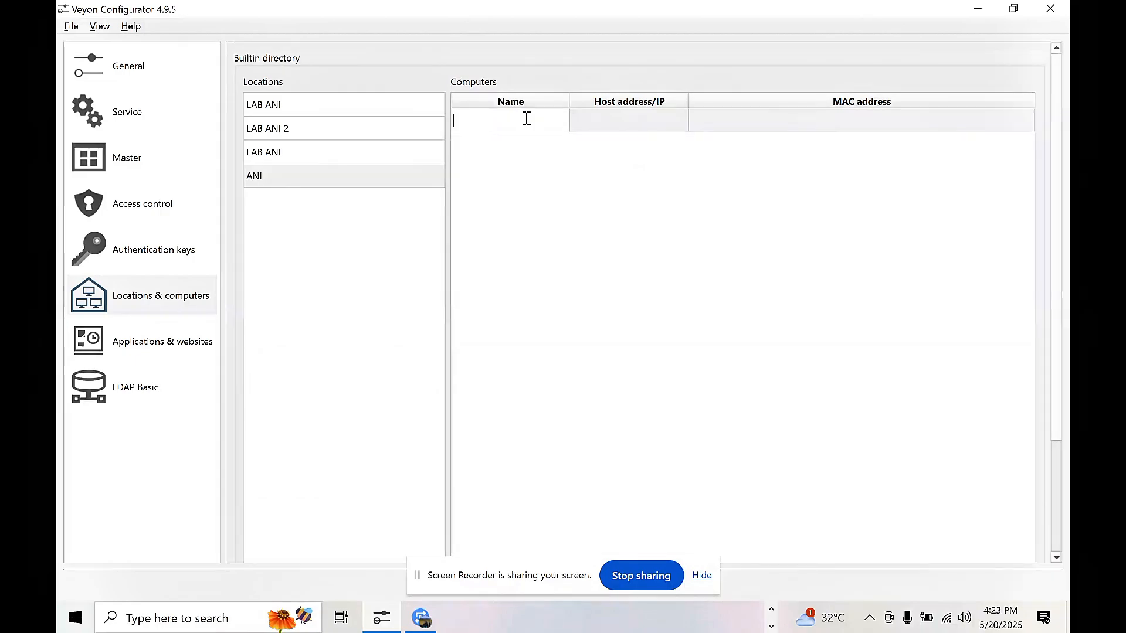
type("DESKTOP-193ODL0")
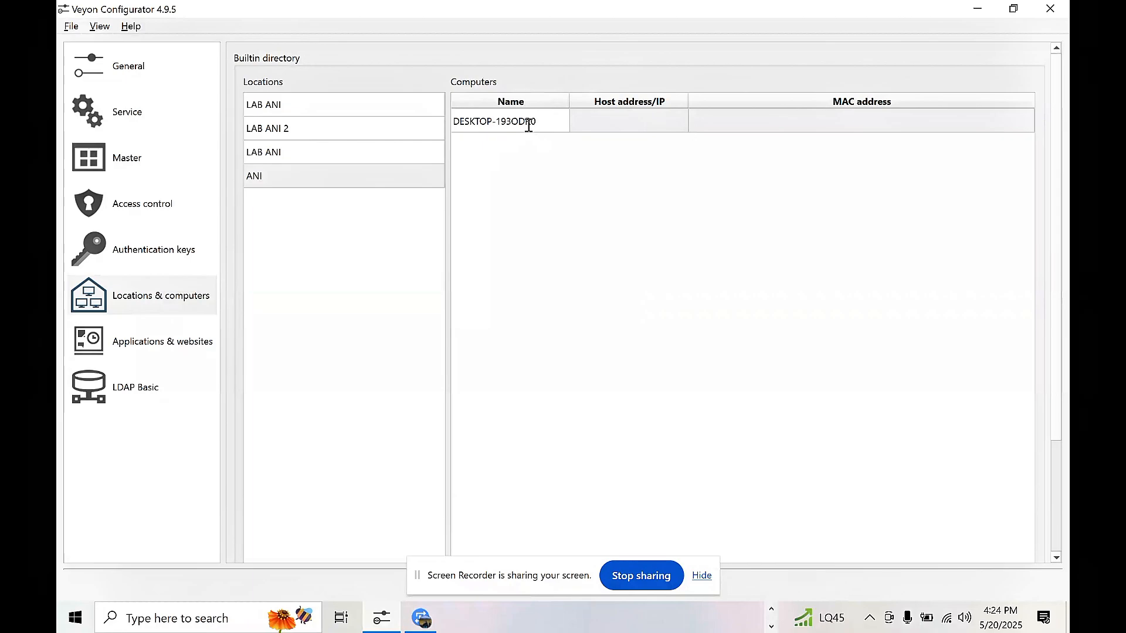
Step: Set the computer entry's Host address/IP to DESKTOP-193ODR0
double_click(604, 121)
type("DESKTOP-193ODR0")
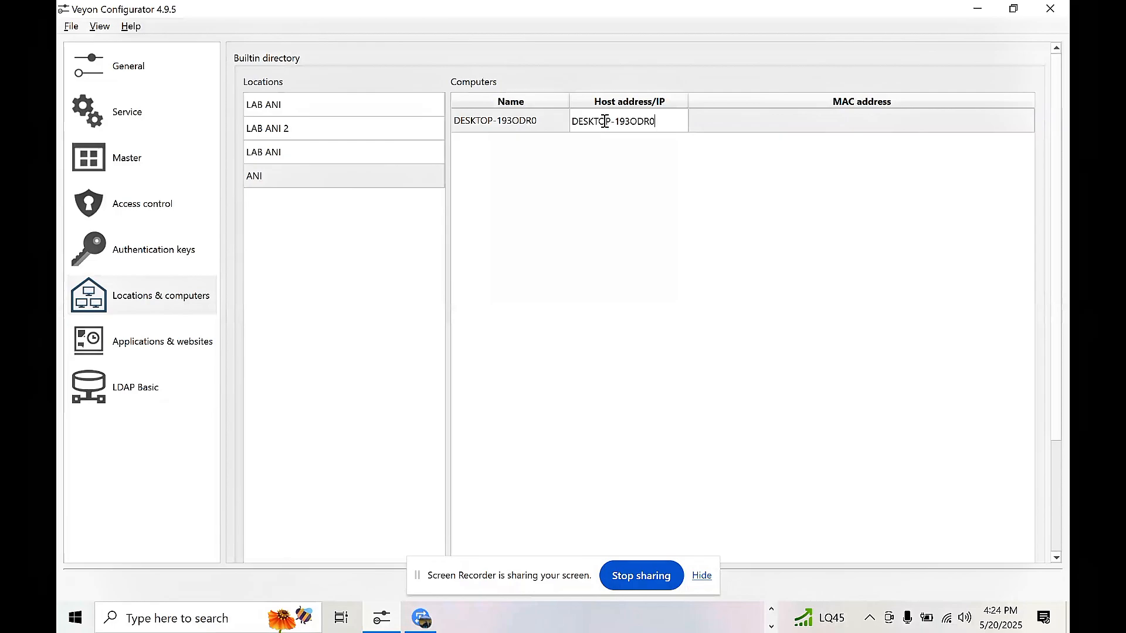
left_click(604, 121)
key("Return")
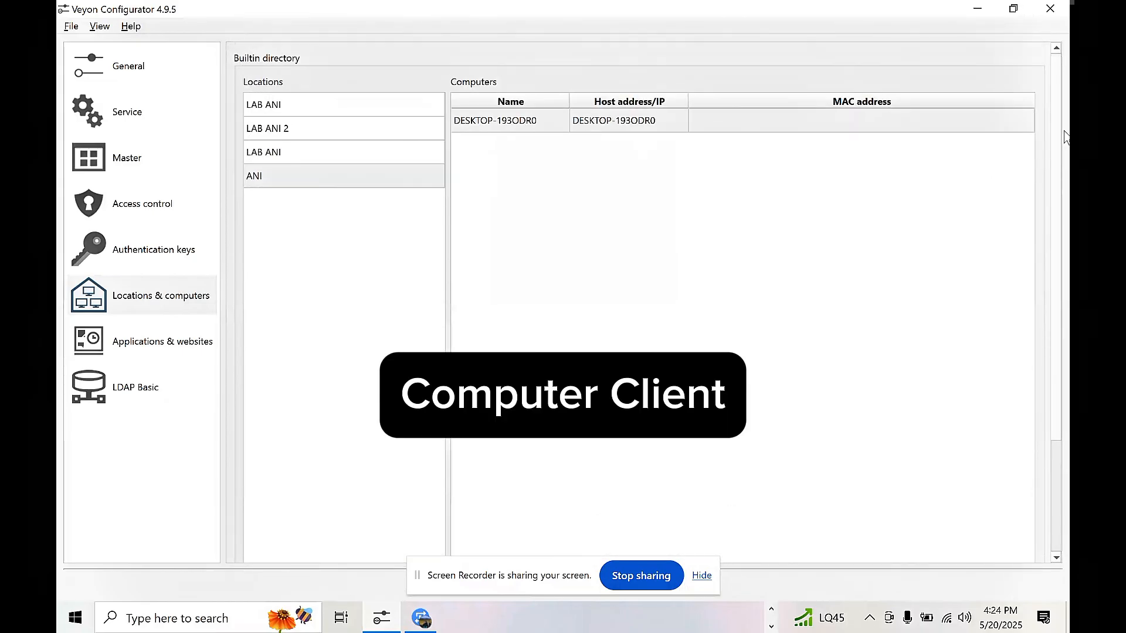
Step: Save the master configuration and restart the Veyon service
key("ctrl+s")
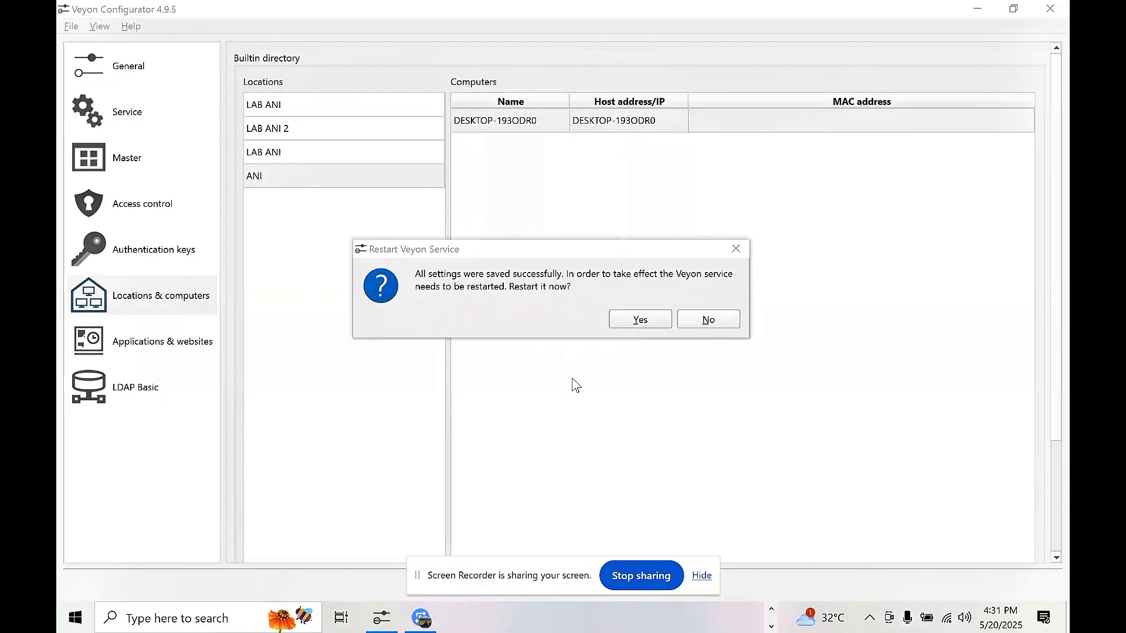
left_click(640, 321)
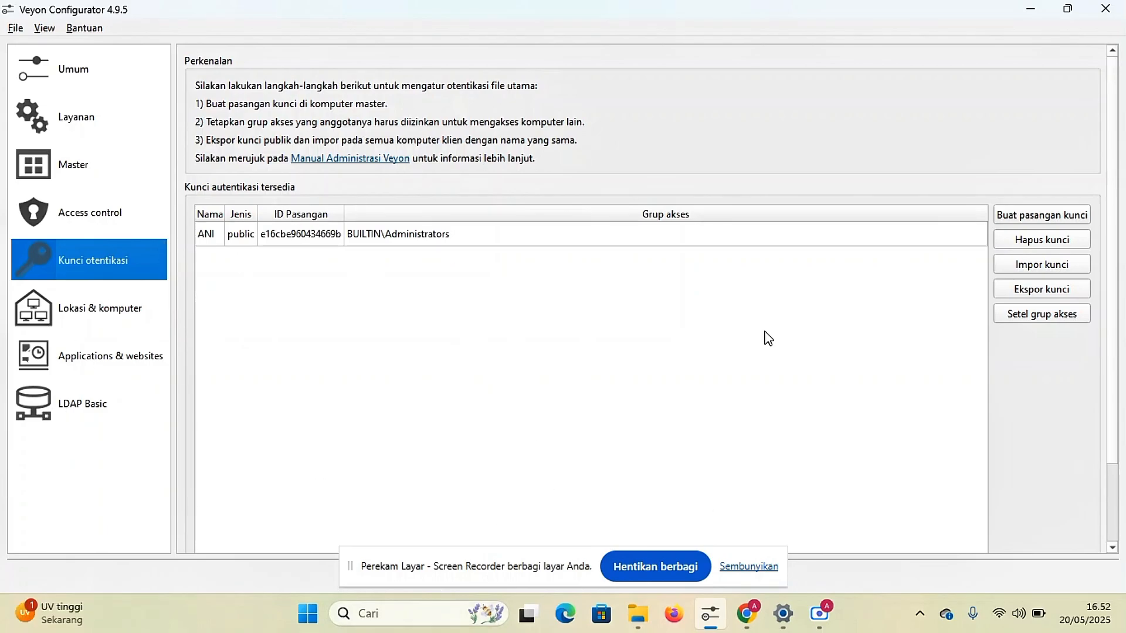
Step: Switch to the Windows Settings About page and check this client computer's device name
mouse_move(603, 384)
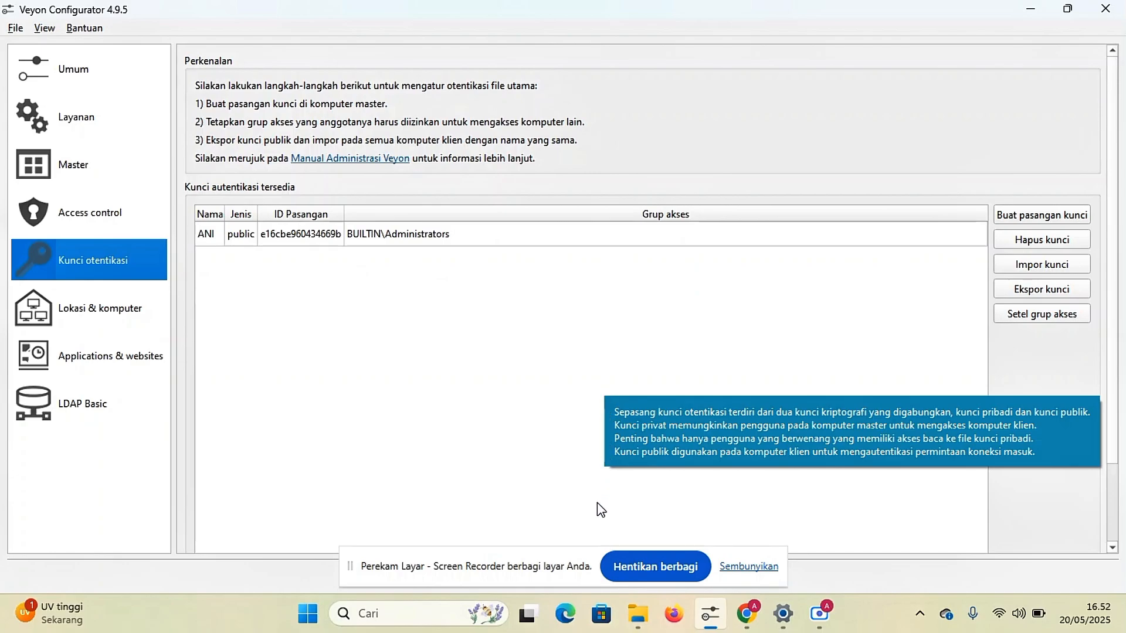
mouse_move(637, 621)
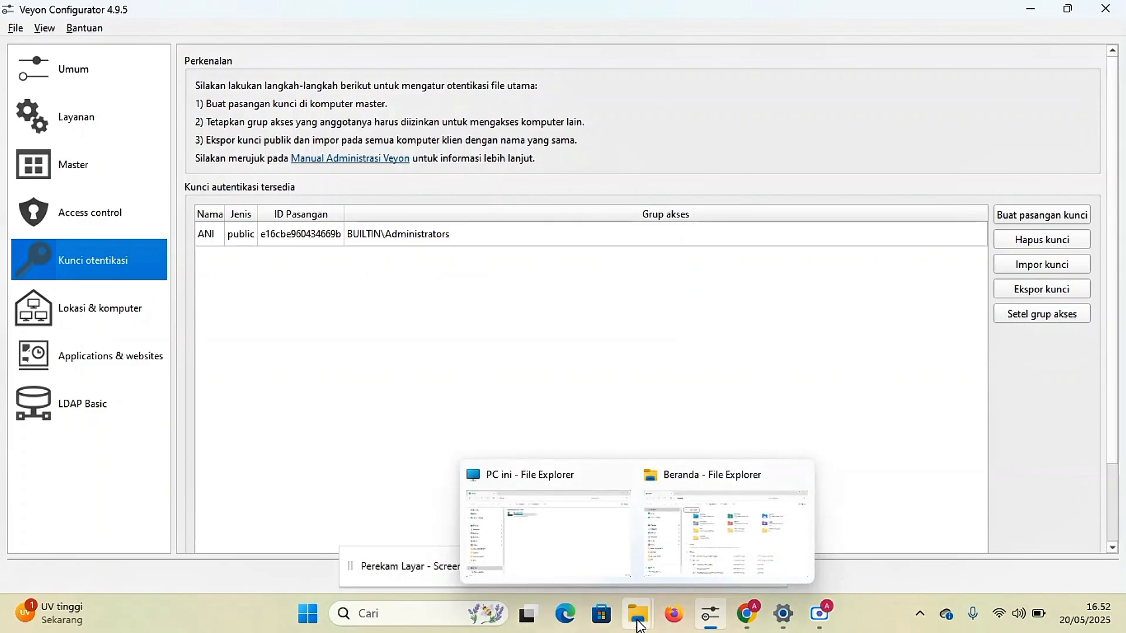
left_click(589, 557)
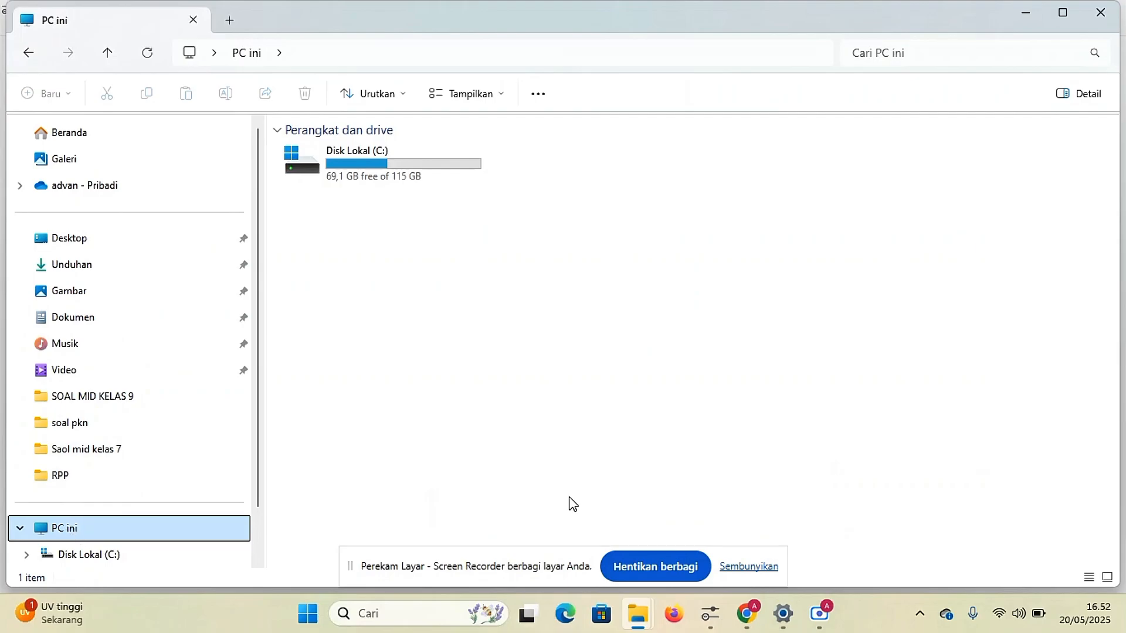
mouse_move(798, 621)
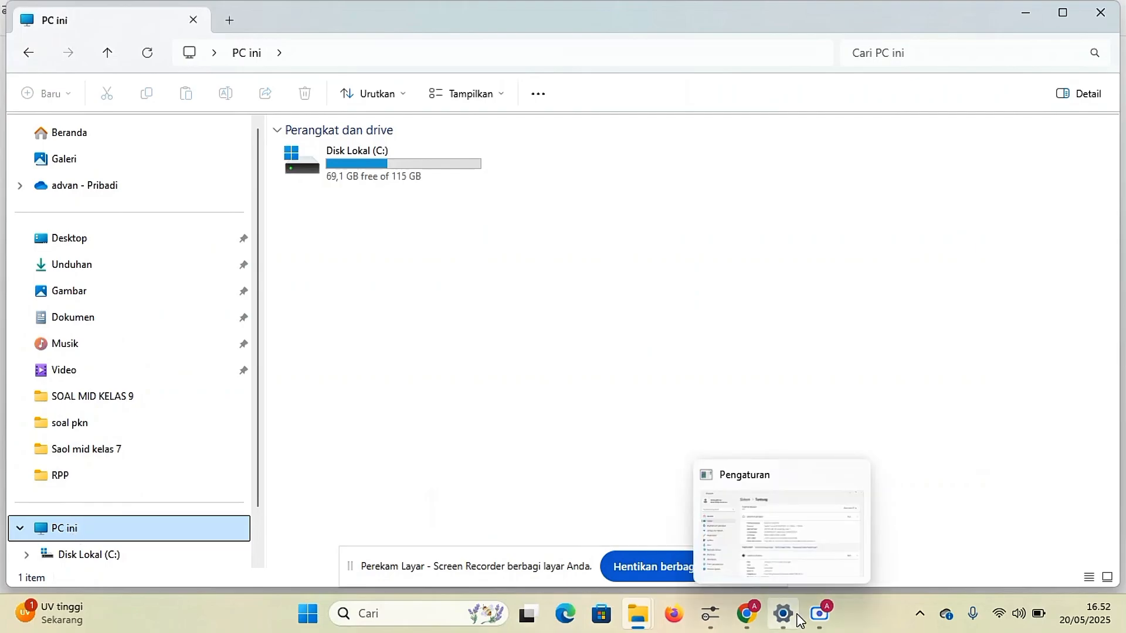
left_click(785, 535)
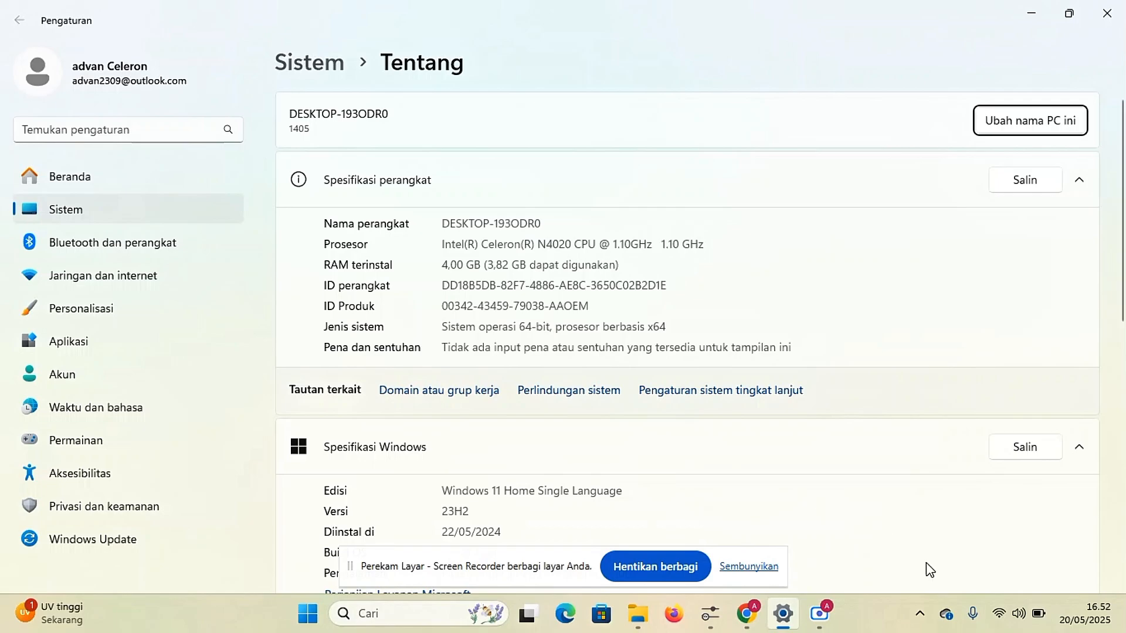
mouse_move(750, 620)
mouse_move(698, 548)
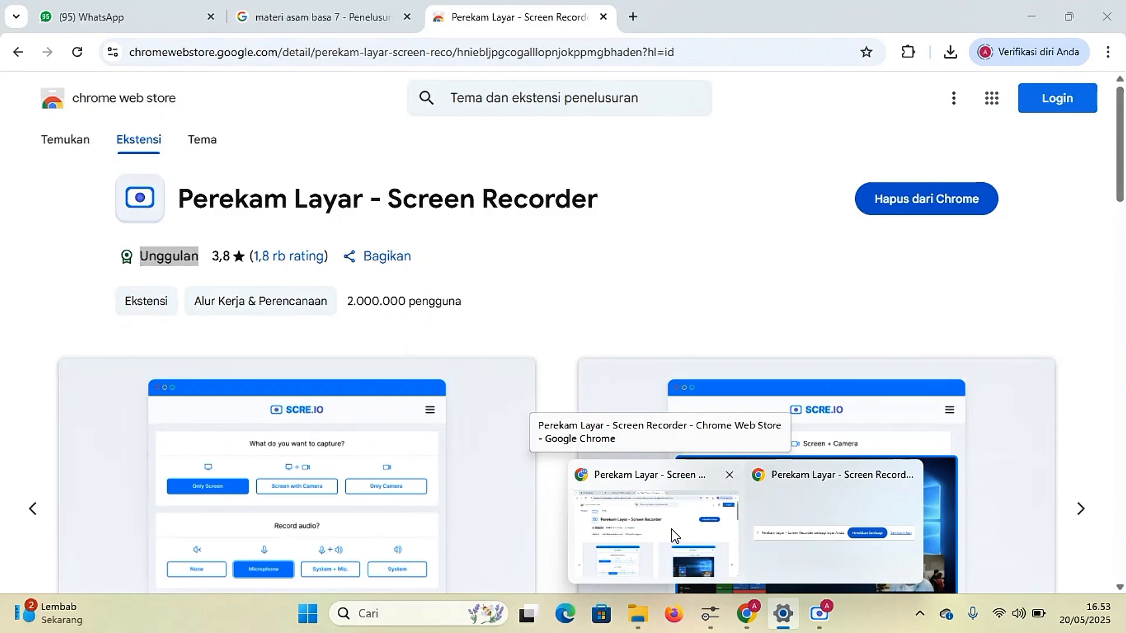
left_click(698, 548)
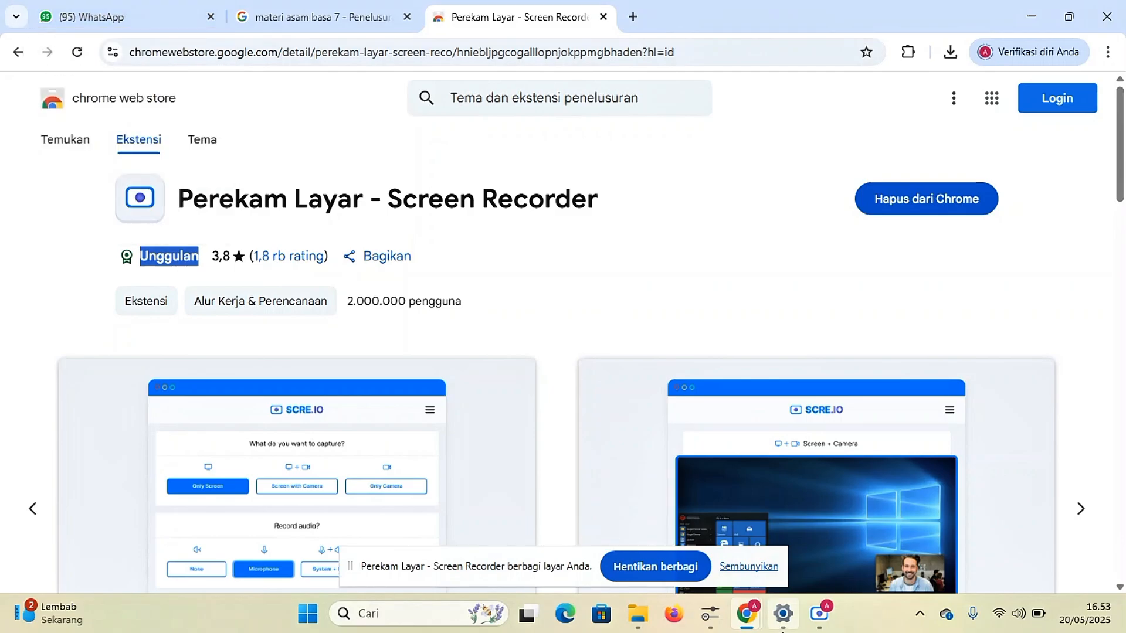
Step: Return to Veyon Configurator and import the public key file ANI_public_key1 (1).pem from the Downloads folder
mouse_move(694, 614)
left_click(709, 531)
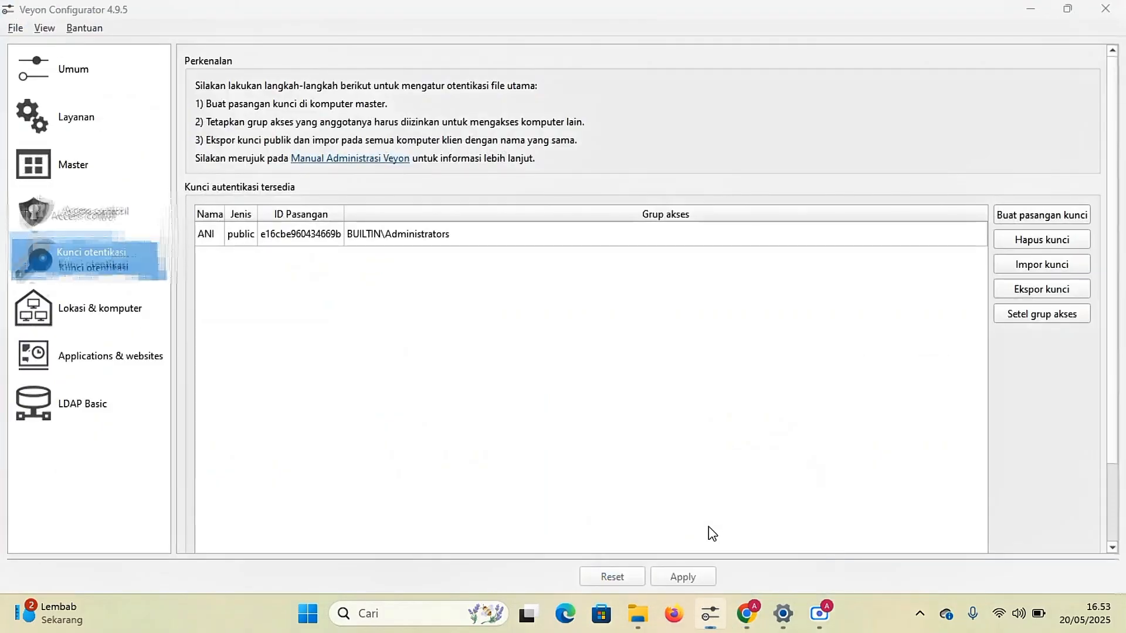
left_click(1066, 269)
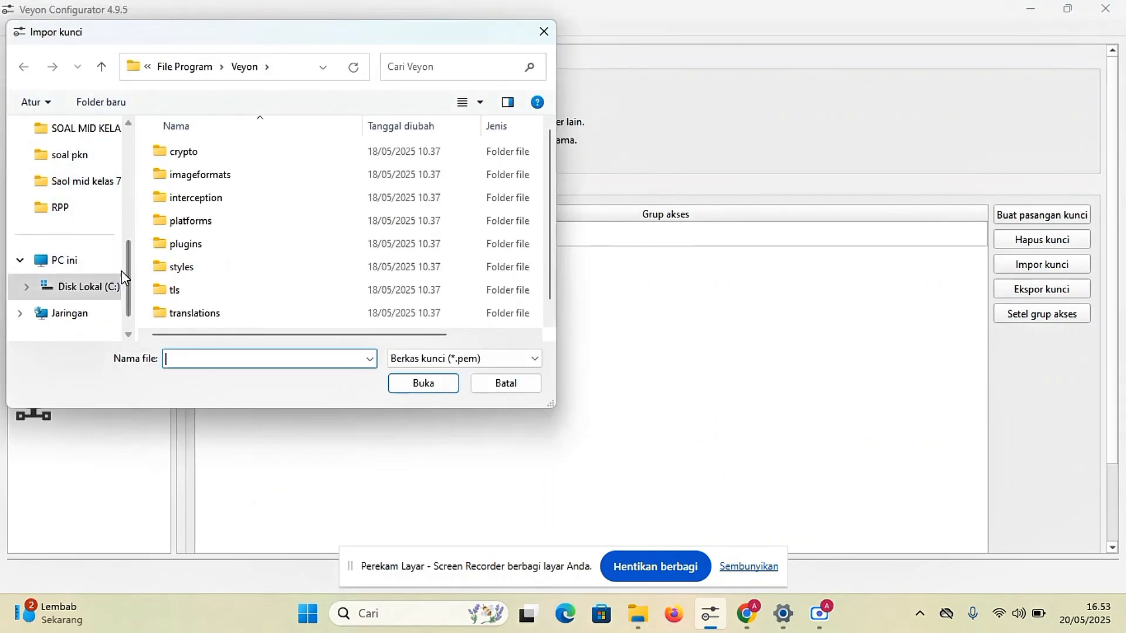
scroll(132, 244, "up", 1)
left_click_drag(132, 243, 132, 136)
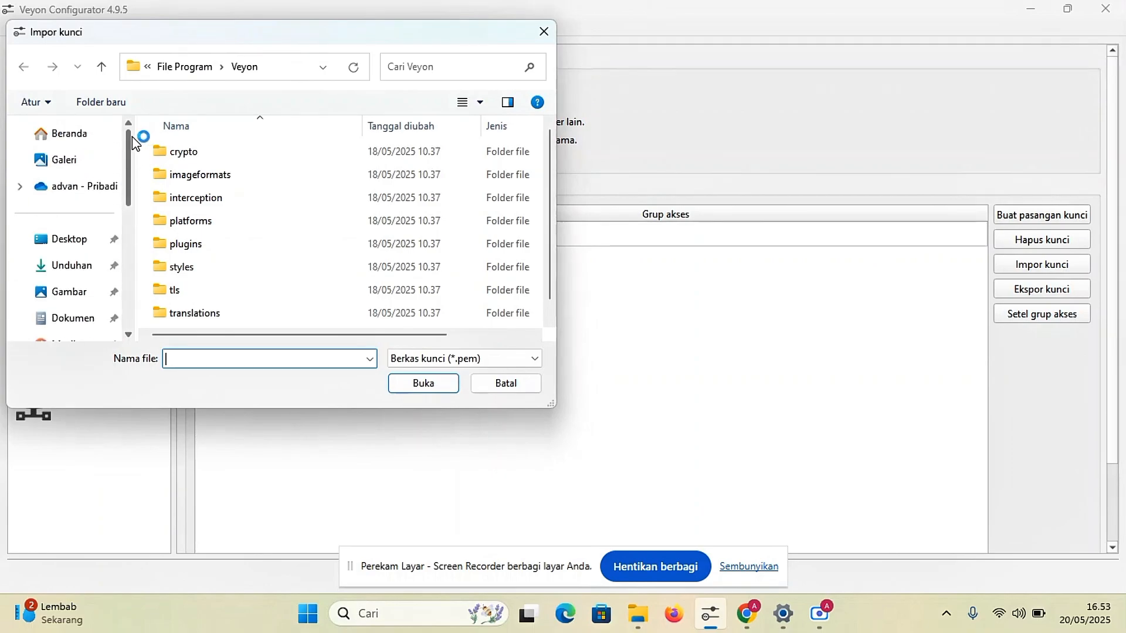
left_click(75, 267)
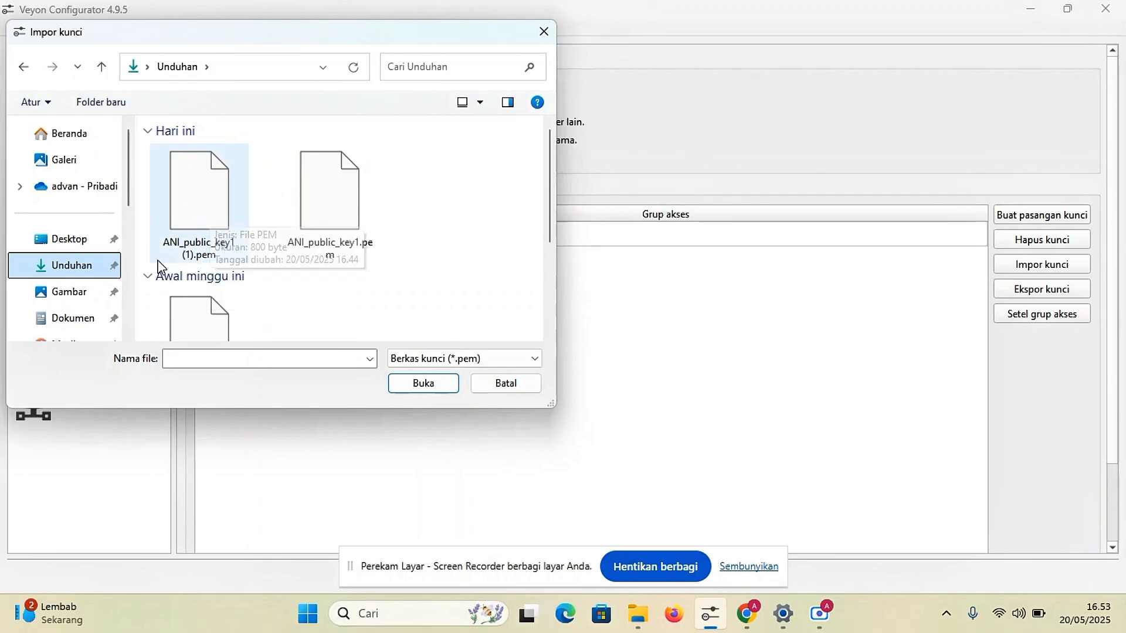
left_click(229, 186)
left_click(418, 384)
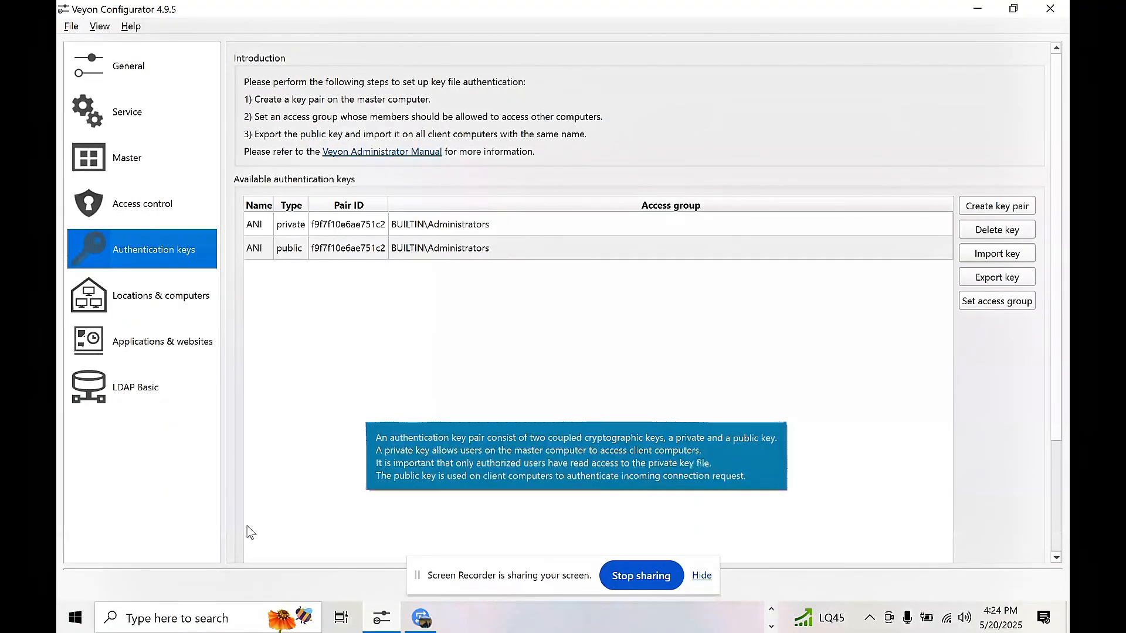
Step: Open Veyon Master on the master computer and monitor the ANI location instead of LAB ANI 2
left_click(144, 617)
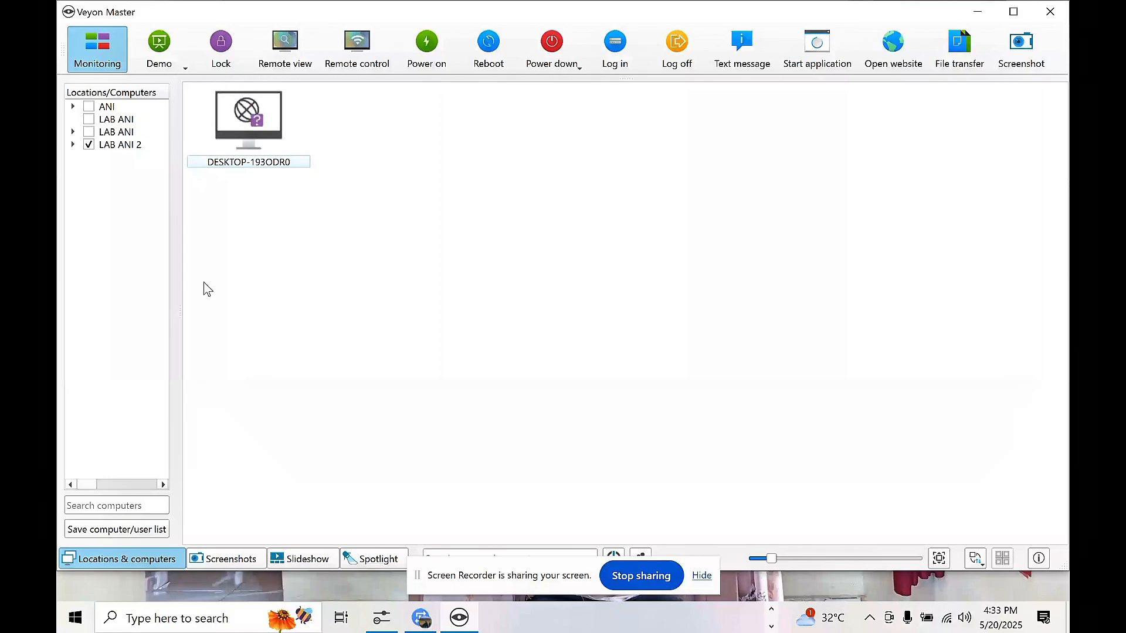
left_click(106, 107)
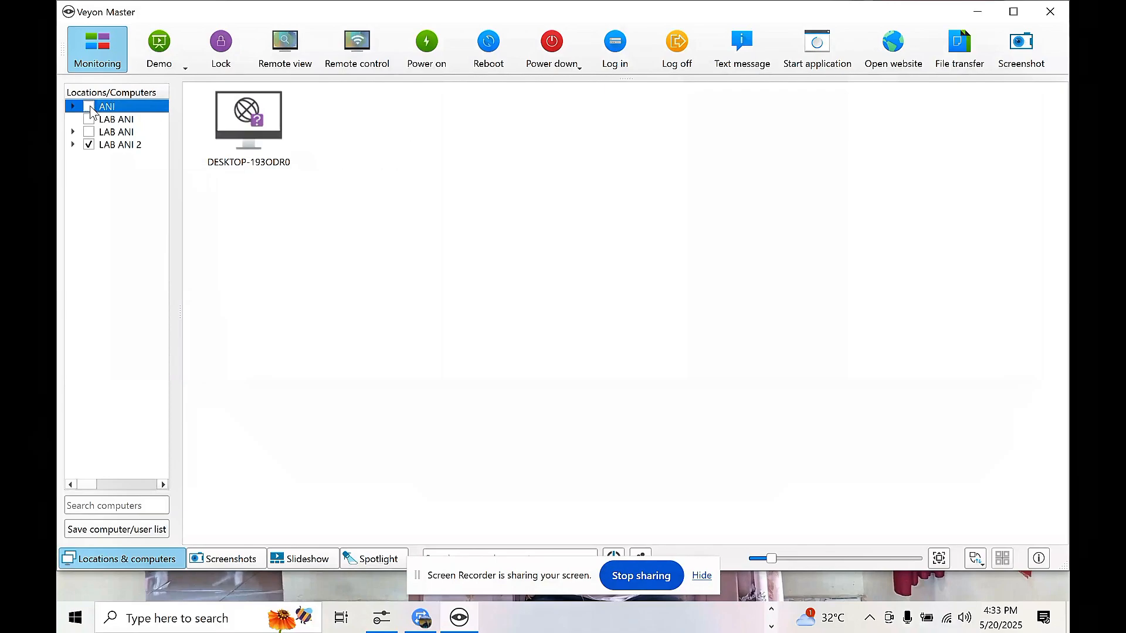
left_click(91, 109)
left_click(88, 145)
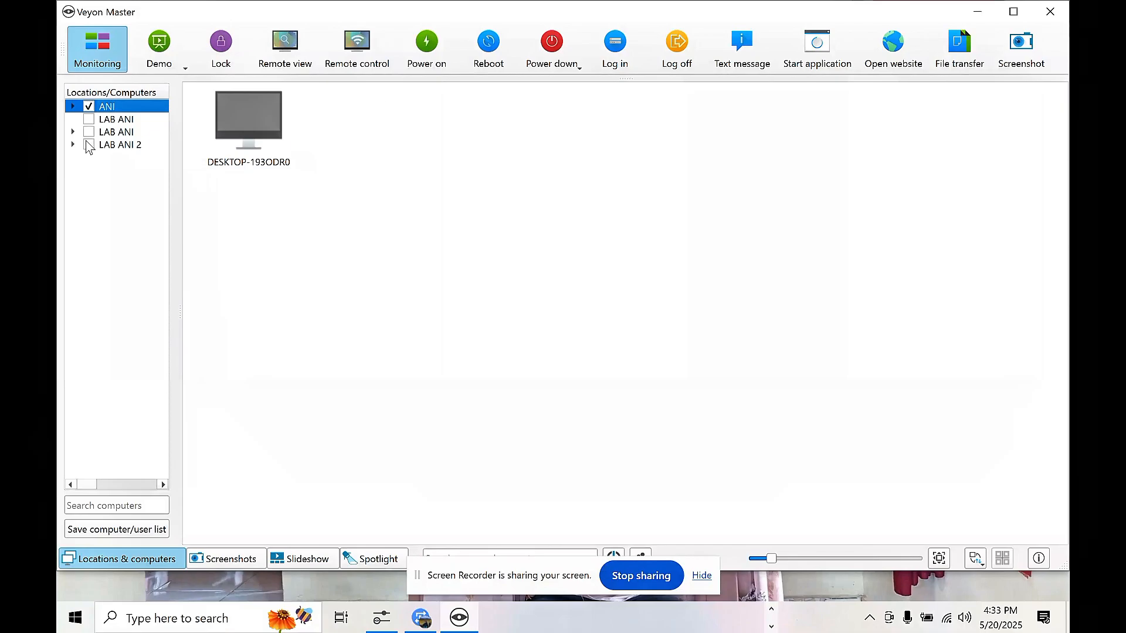